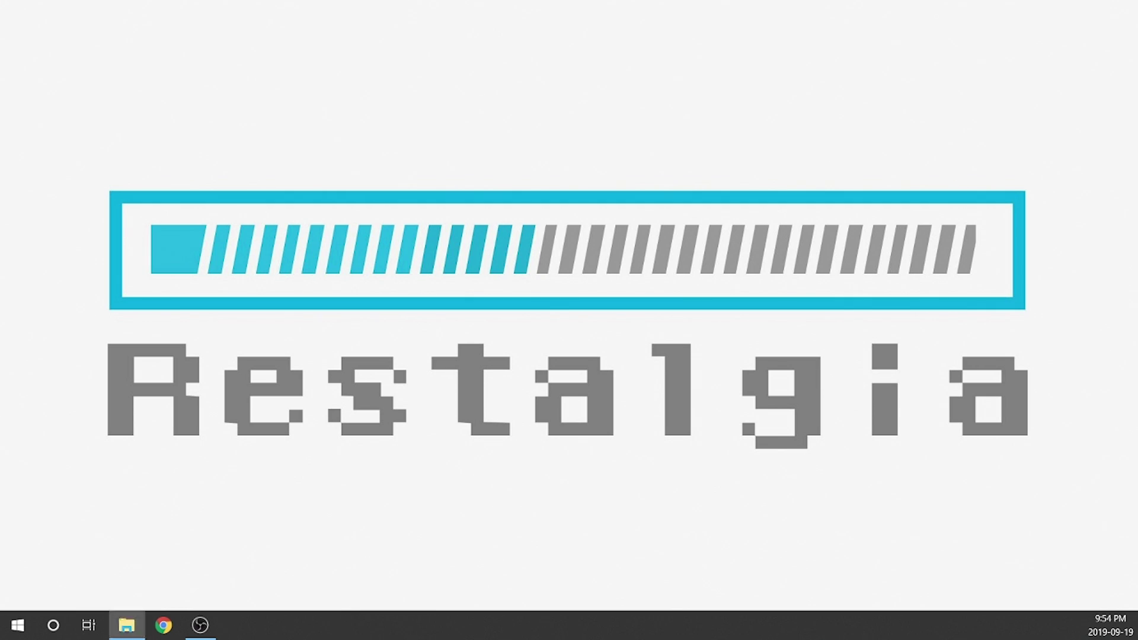
Step: Snap the SONY (I:) Explorer window to the right half and drag the psc_openlara archive onto the desktop
left_click(126, 626)
key("super+Right")
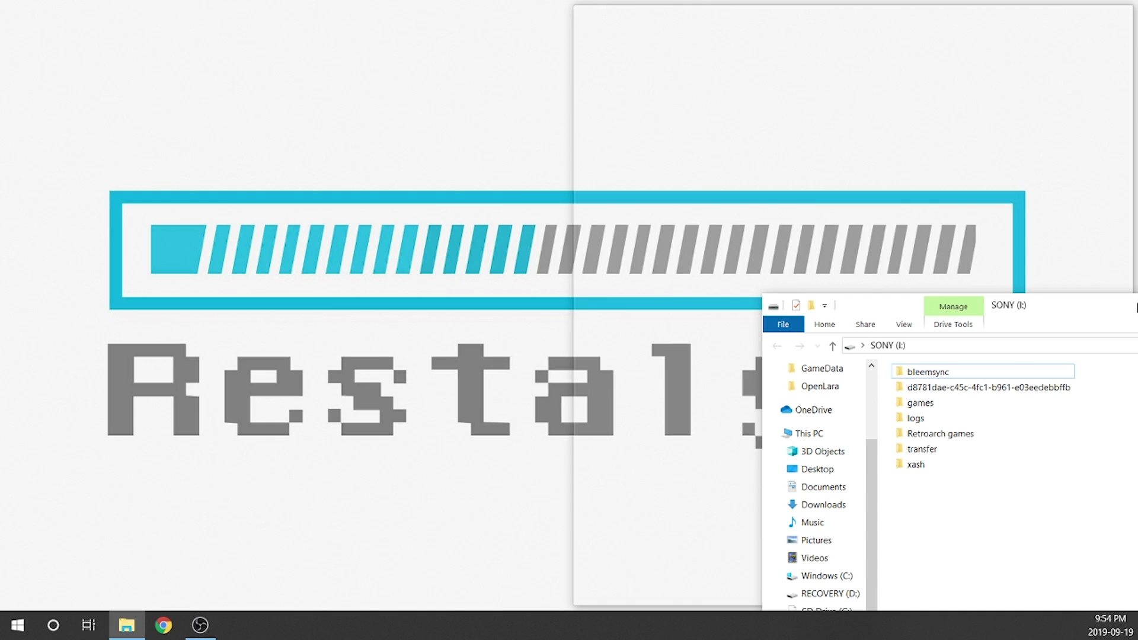
left_click(384, 89)
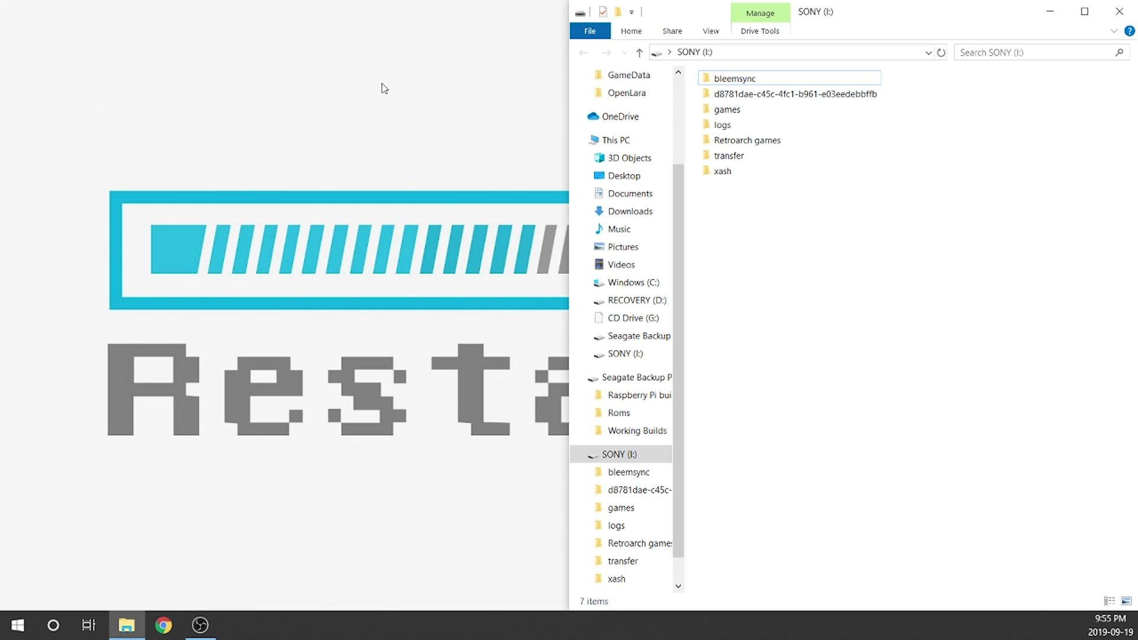
left_click(382, 88)
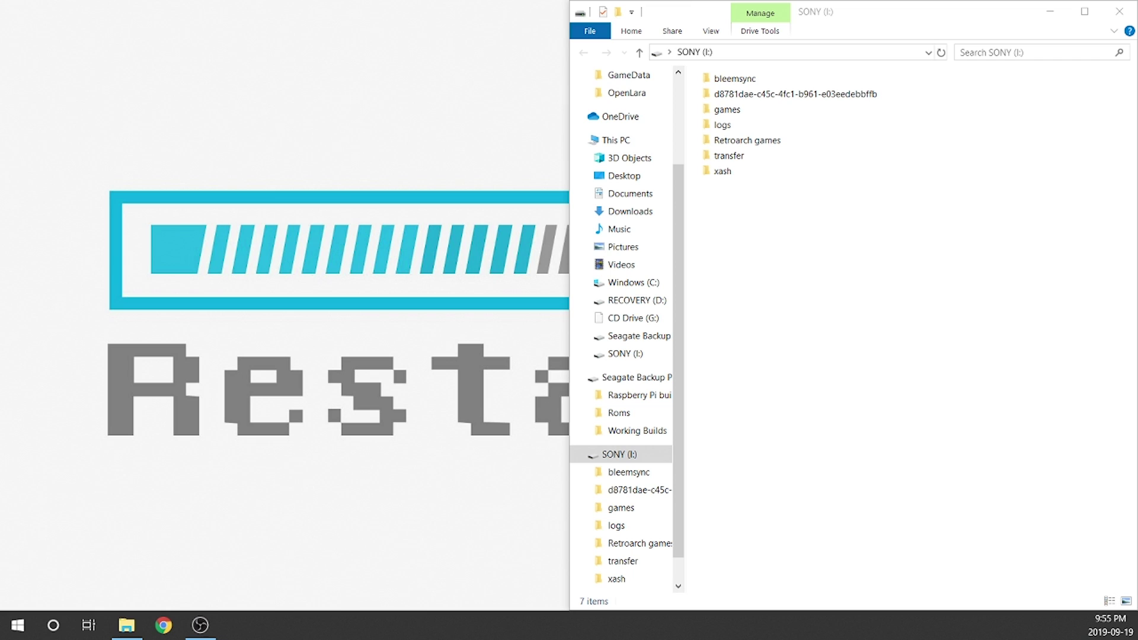
left_click_drag(172, 0, 170, 56)
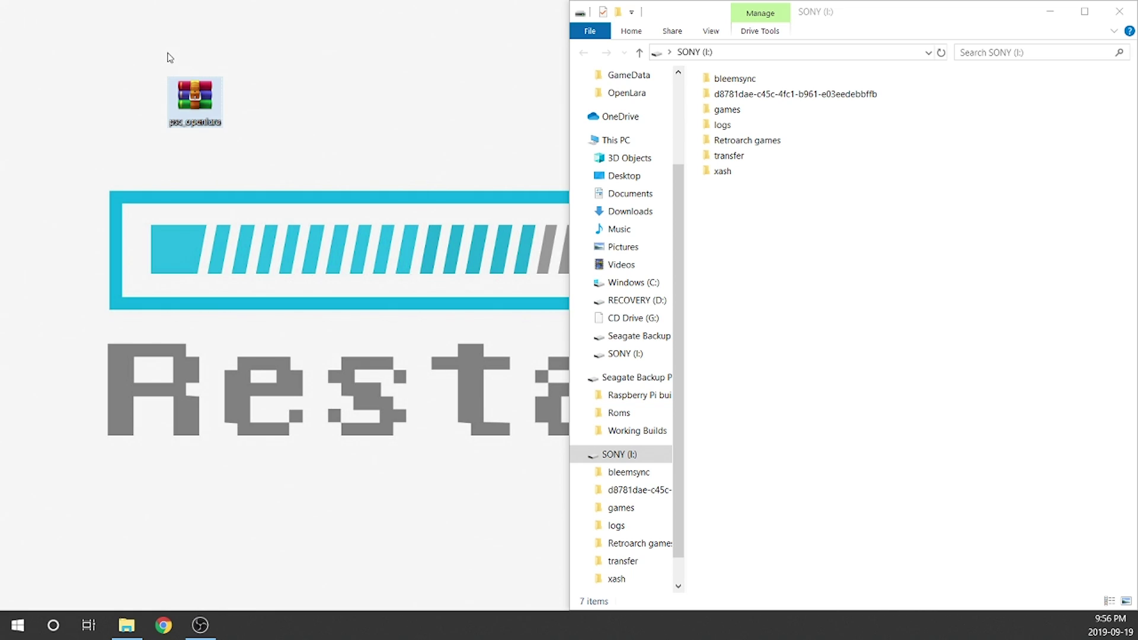
Step: Extract psc_openlara to a psc_openlara folder, check its OpenLara folder, then return to psc_openlara
right_click(203, 85)
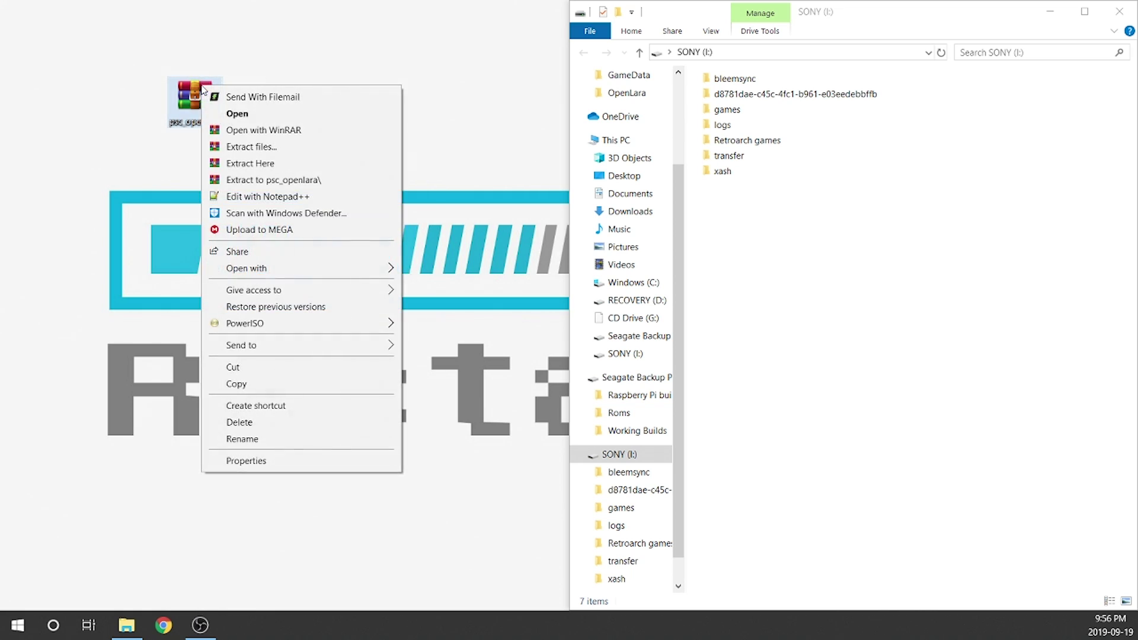
left_click(251, 180)
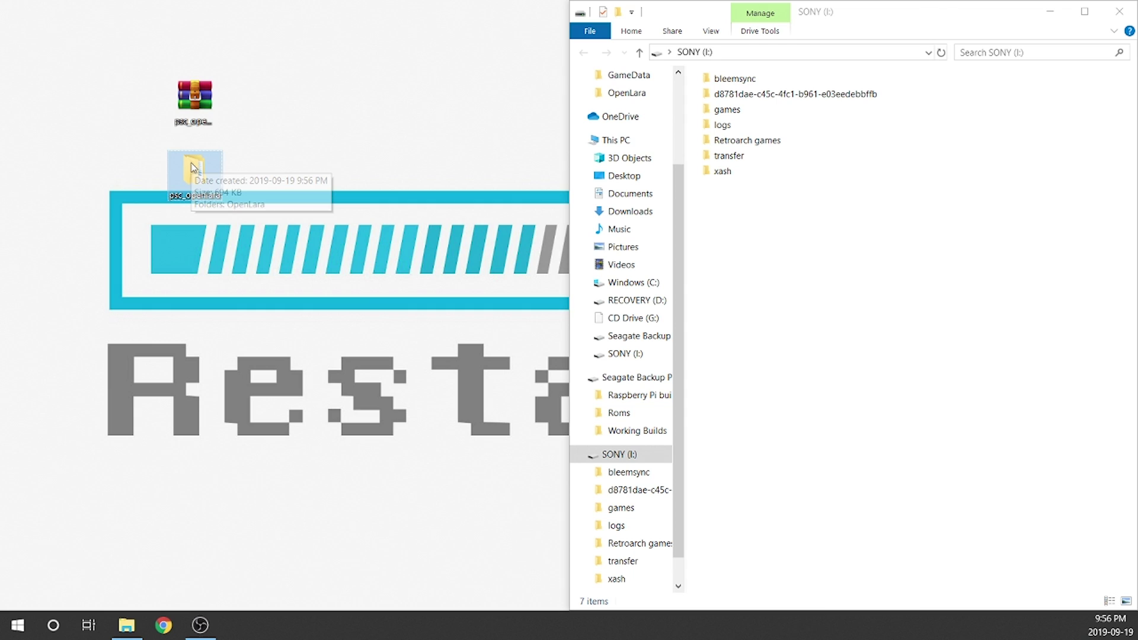
double_click(193, 168)
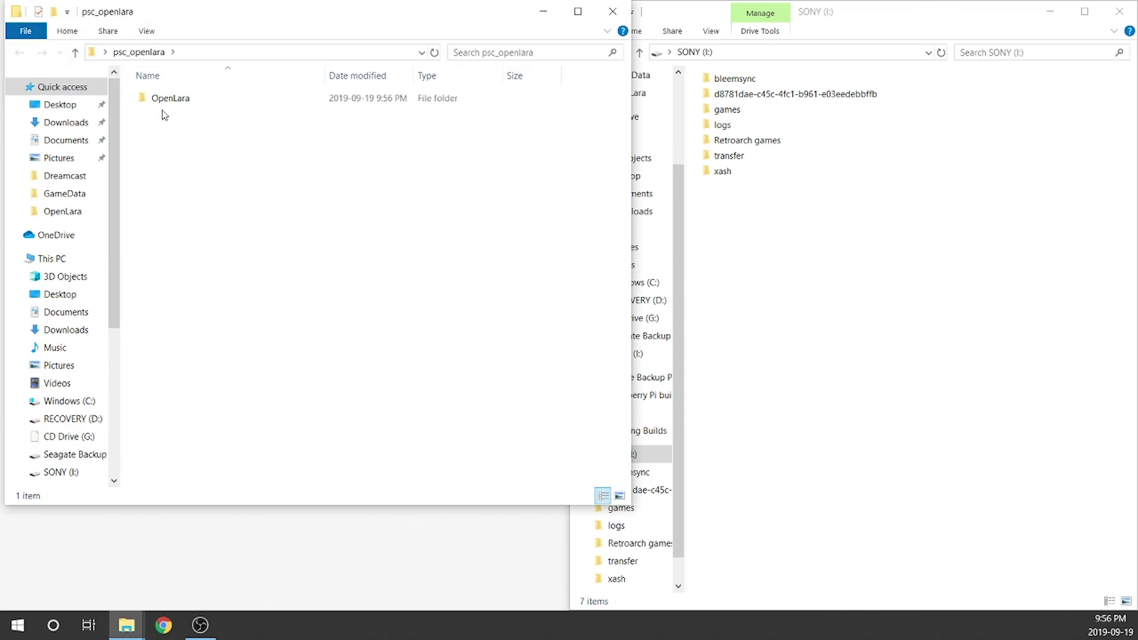
double_click(180, 99)
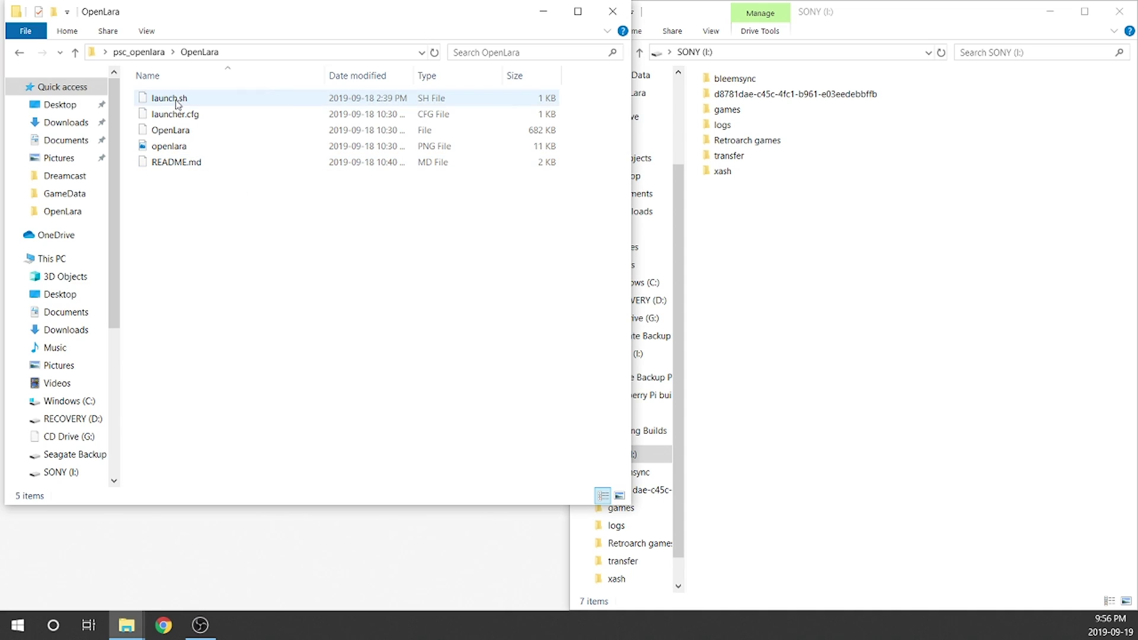
left_click(137, 53)
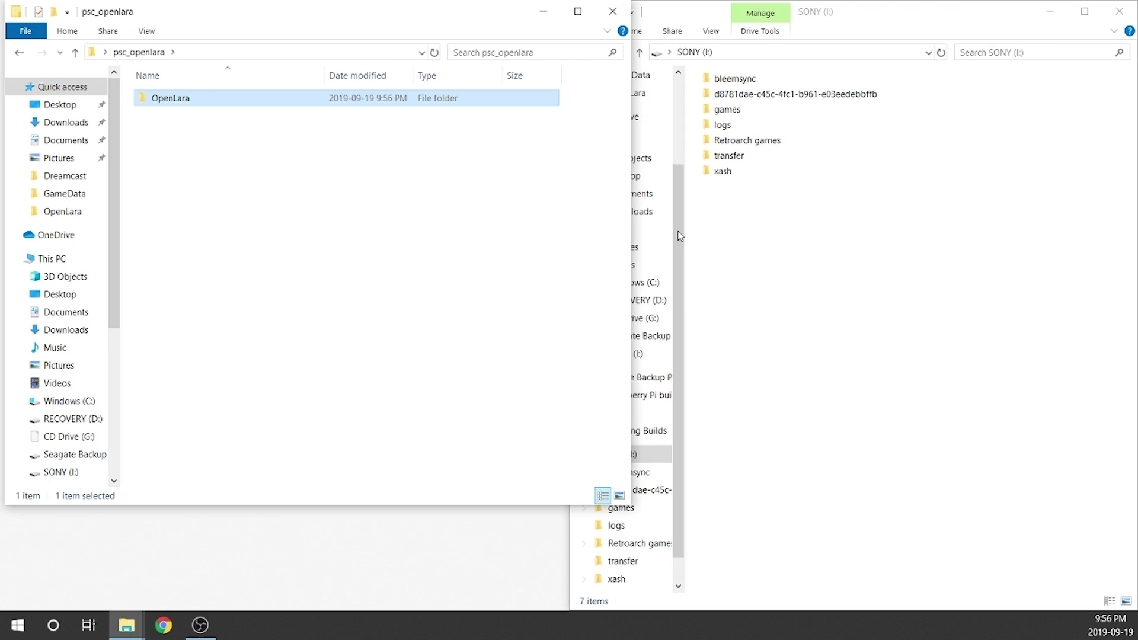
Step: Browse the SONY drive to bleemsync > etc > bleemsync > SUP > launchers and copy OpenLara there
left_click_drag(634, 230, 563, 276)
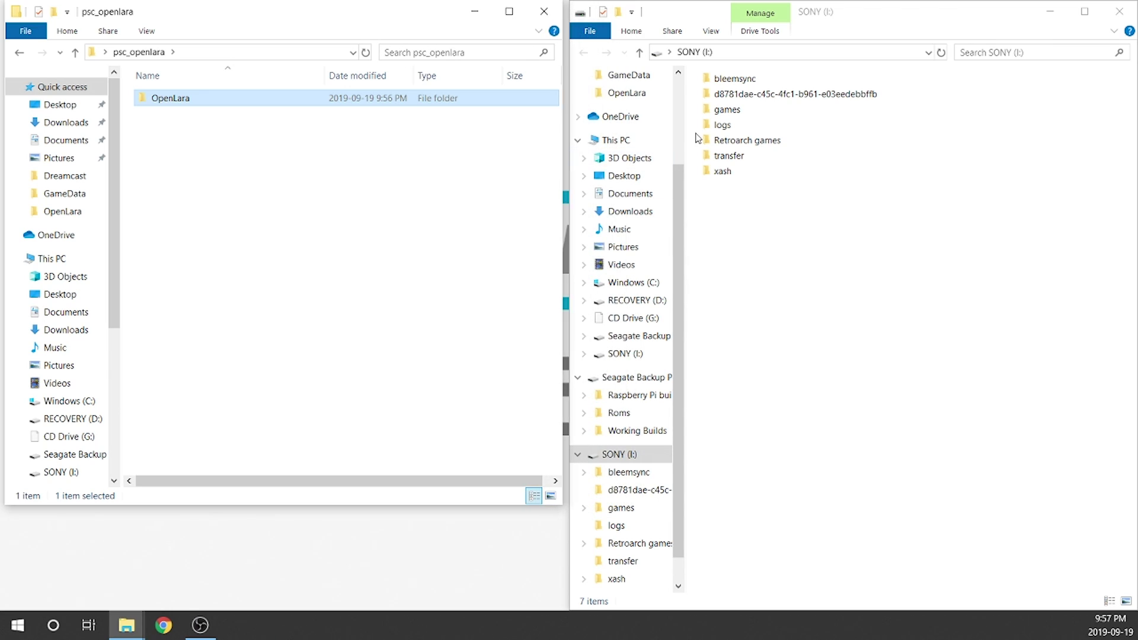
double_click(722, 79)
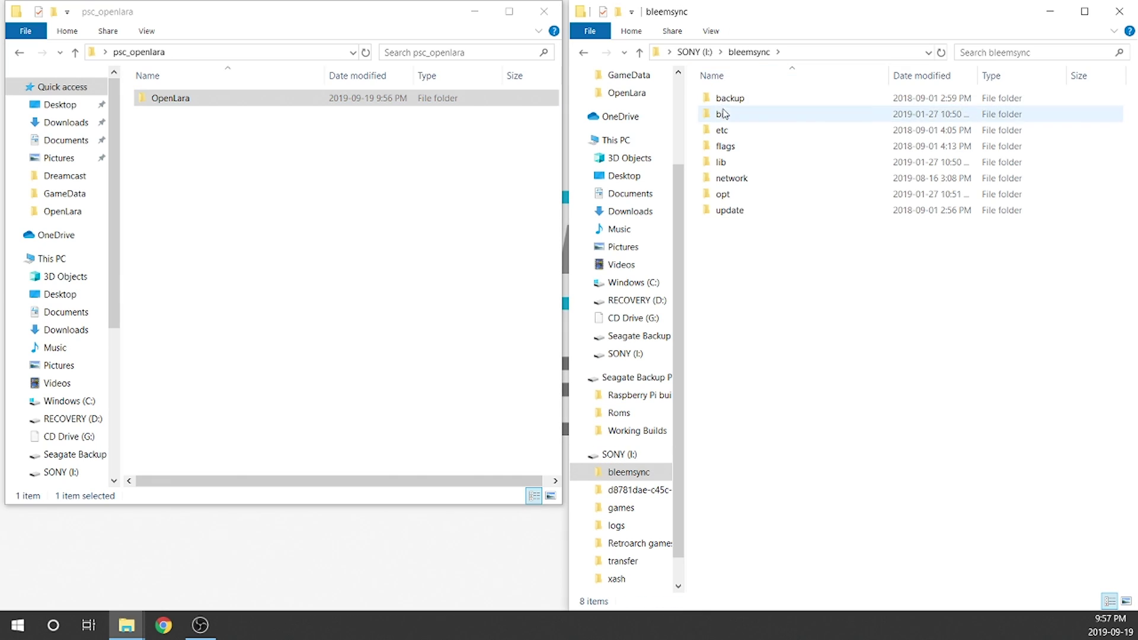
double_click(726, 133)
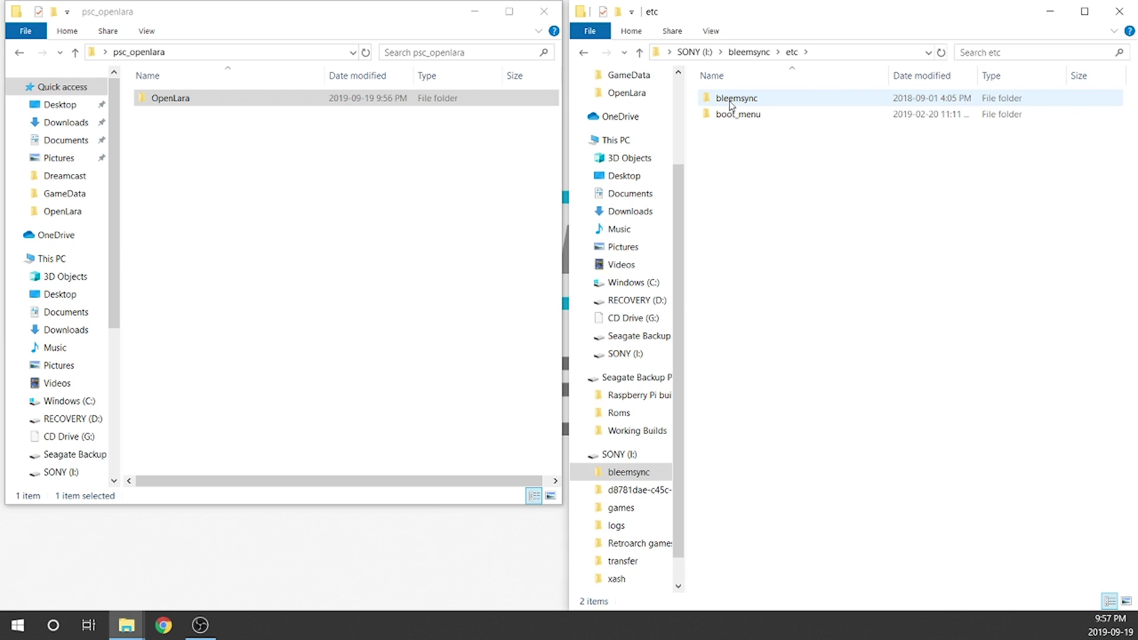
double_click(731, 106)
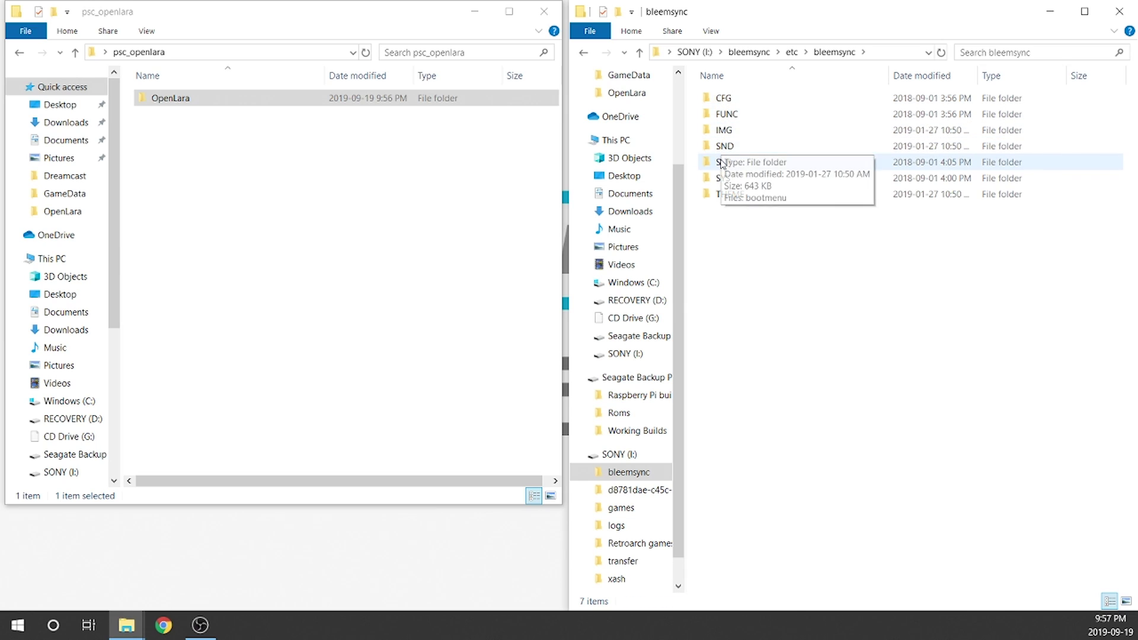
double_click(722, 165)
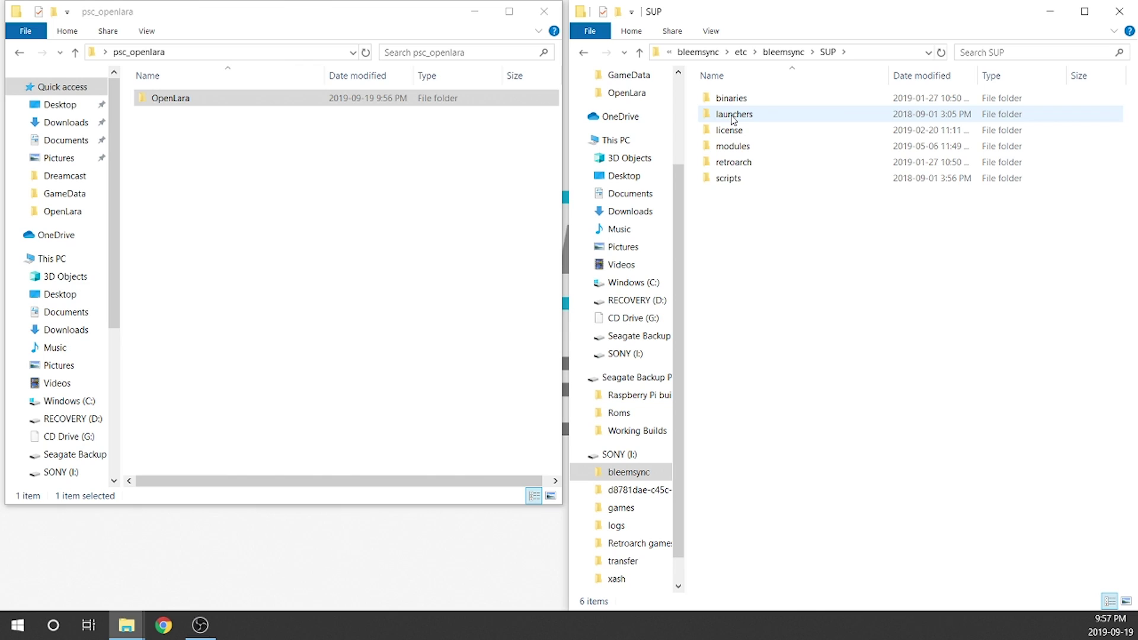
double_click(732, 116)
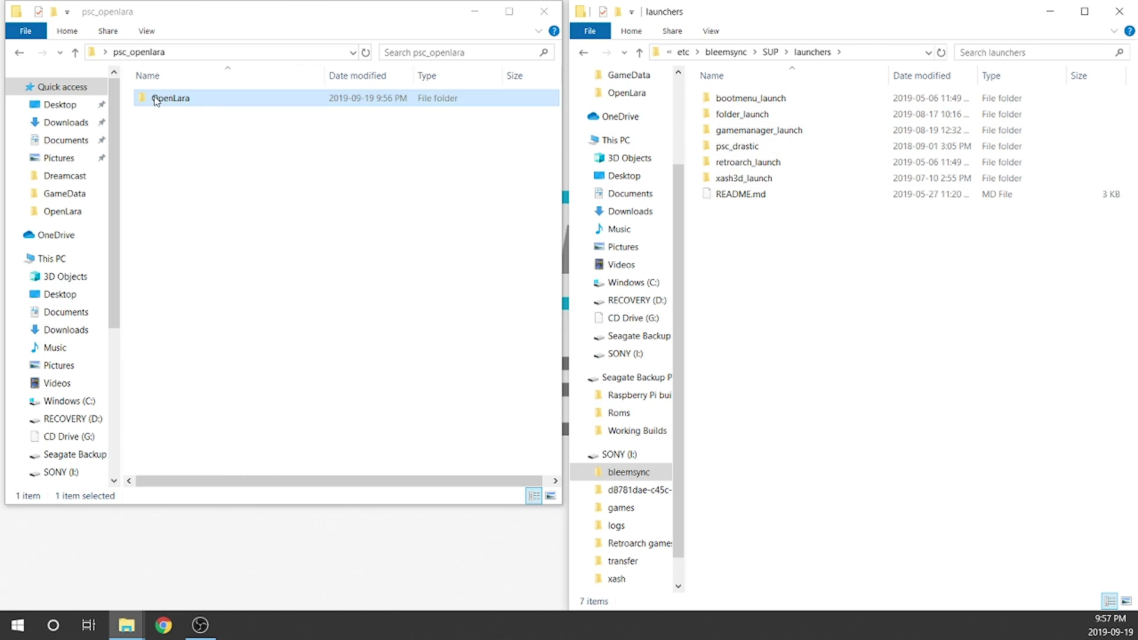
left_click_drag(156, 101, 808, 338)
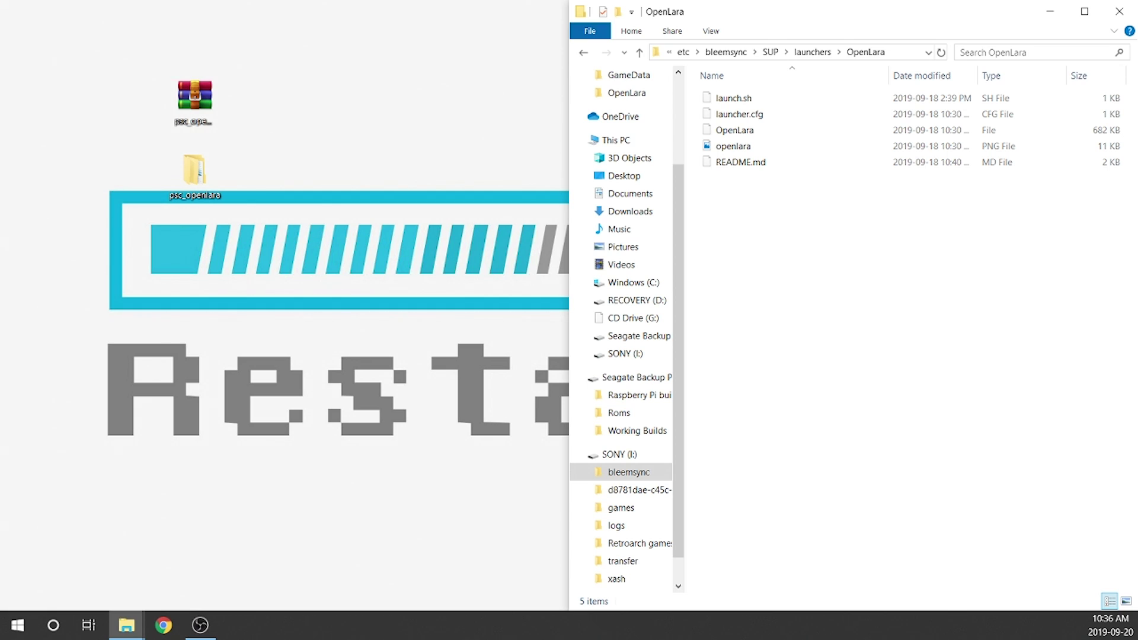
middle_click(126, 625)
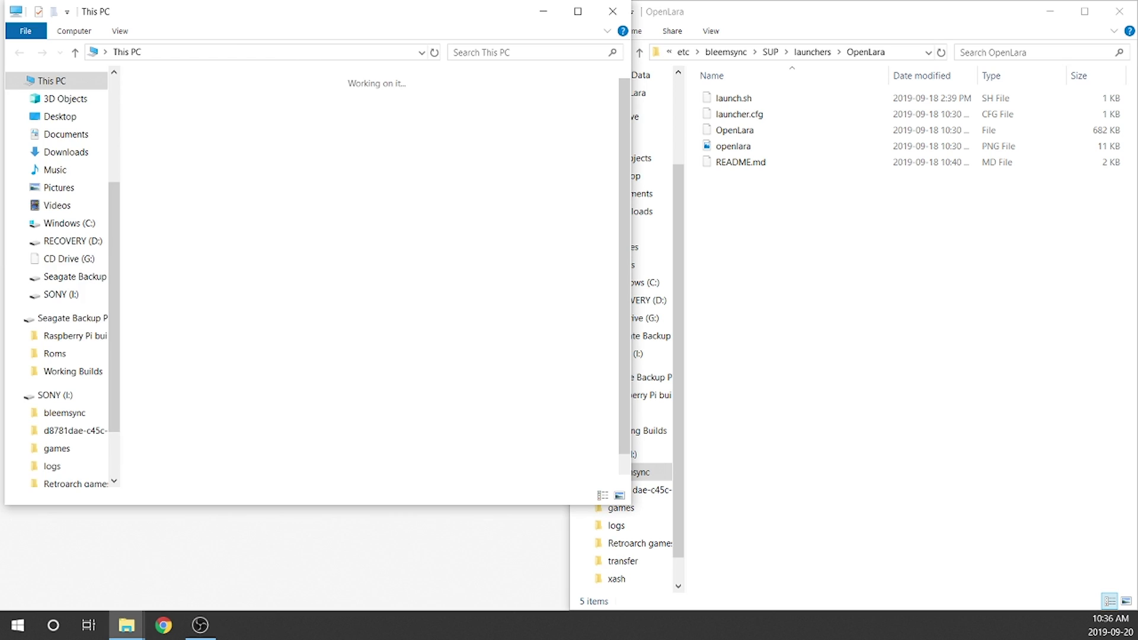
double_click(411, 383)
double_click(190, 381)
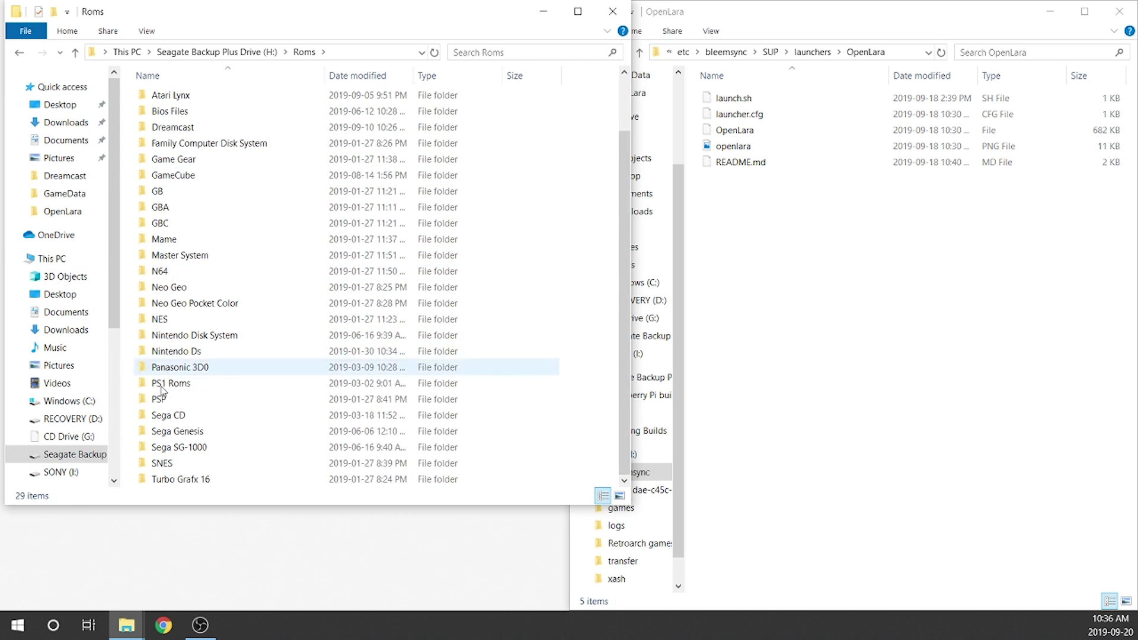
double_click(173, 382)
double_click(186, 106)
scroll(287, 269, "down", 20)
double_click(279, 269)
double_click(183, 98)
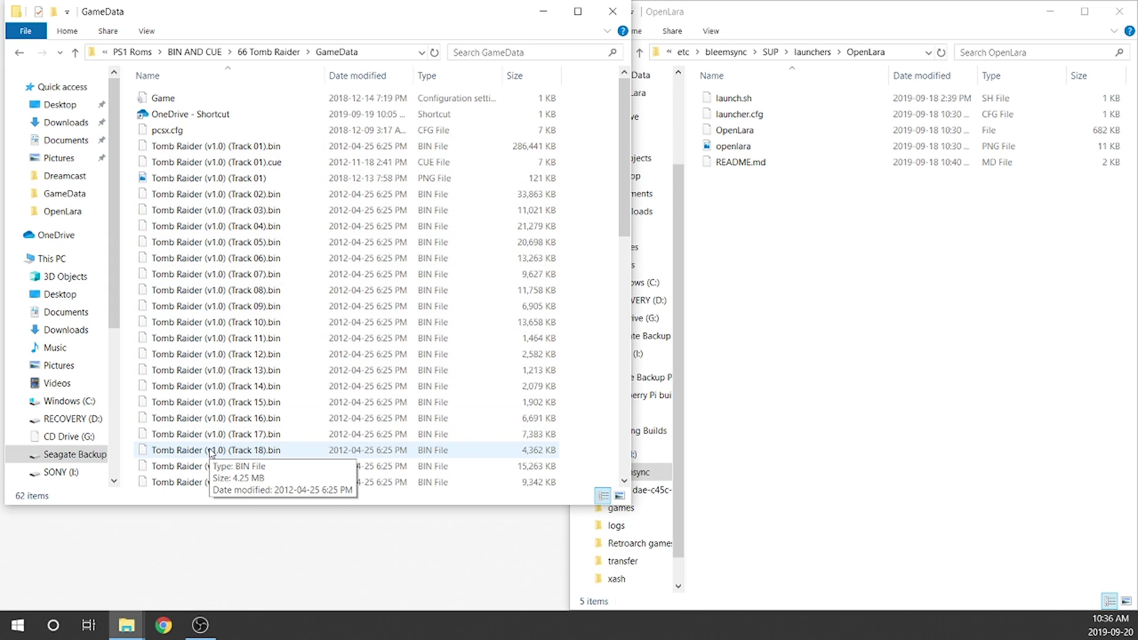
scroll(233, 263, "down", 5)
scroll(232, 264, "down", 8)
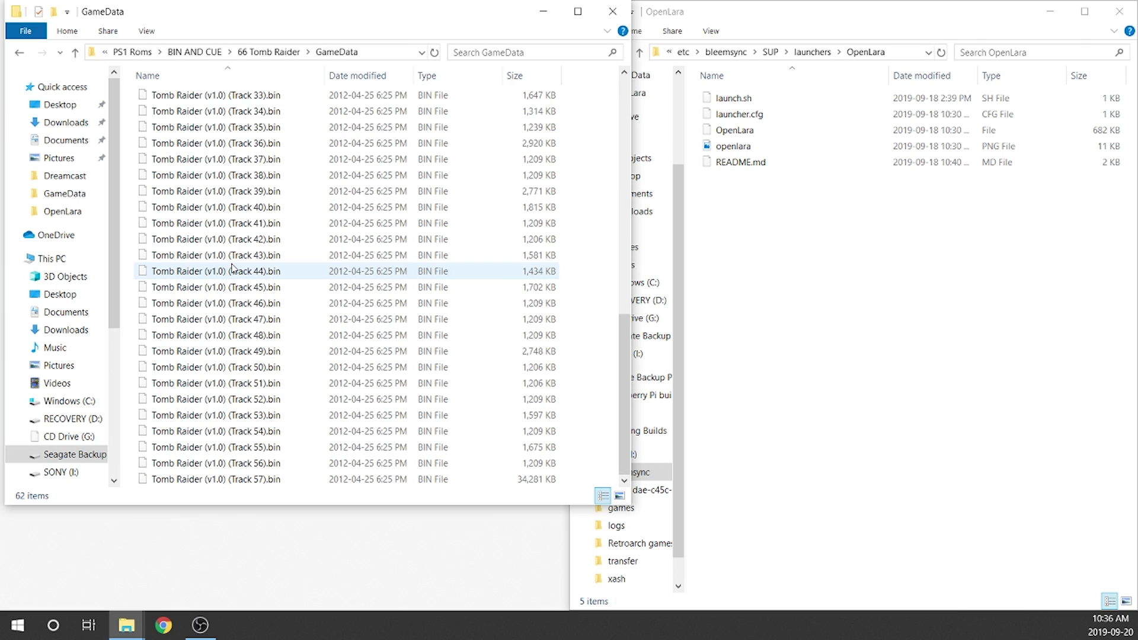
scroll(231, 279, "up", 13)
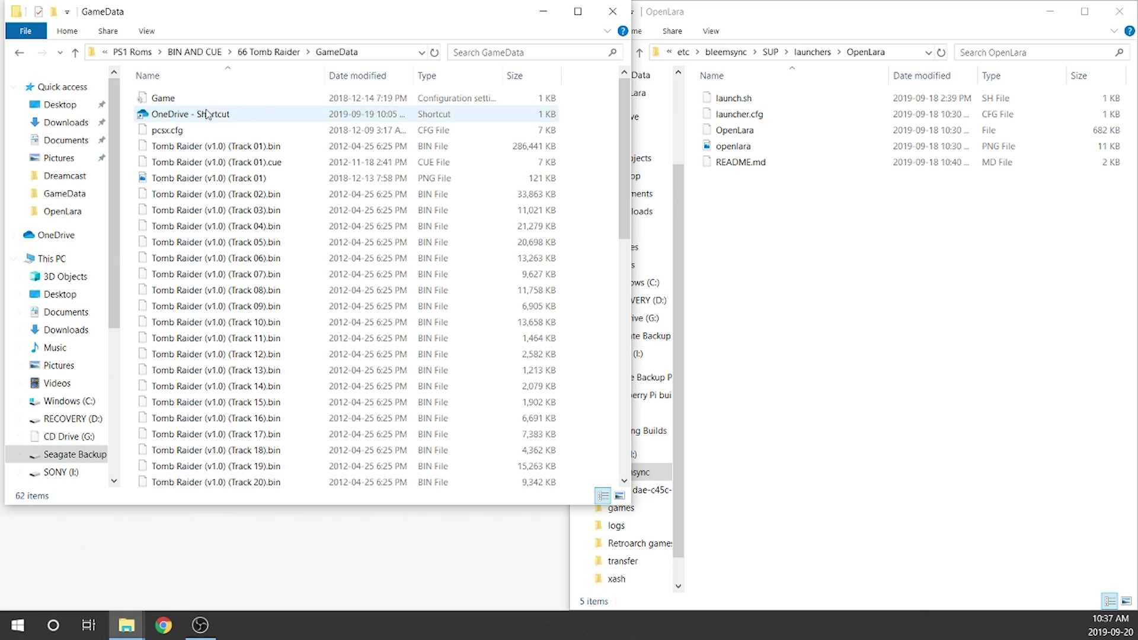
left_click(544, 13)
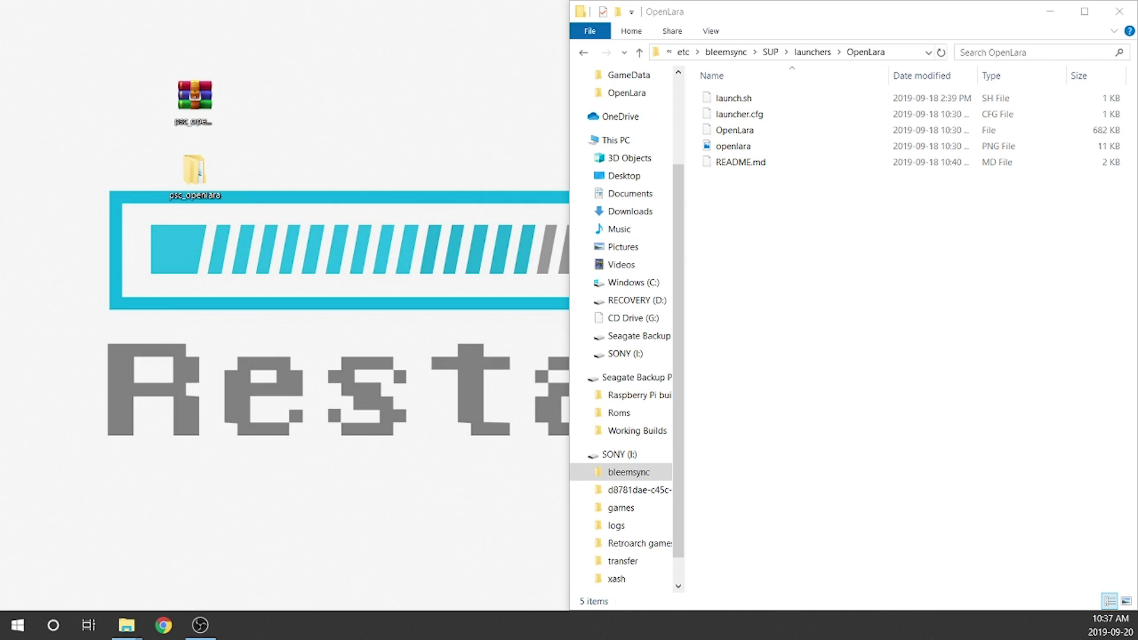
Step: Run jpsxdec.exe from the jpsxdec_v1-00_rev3921 folder, move it right, and close the folder window
key("alt+Tab")
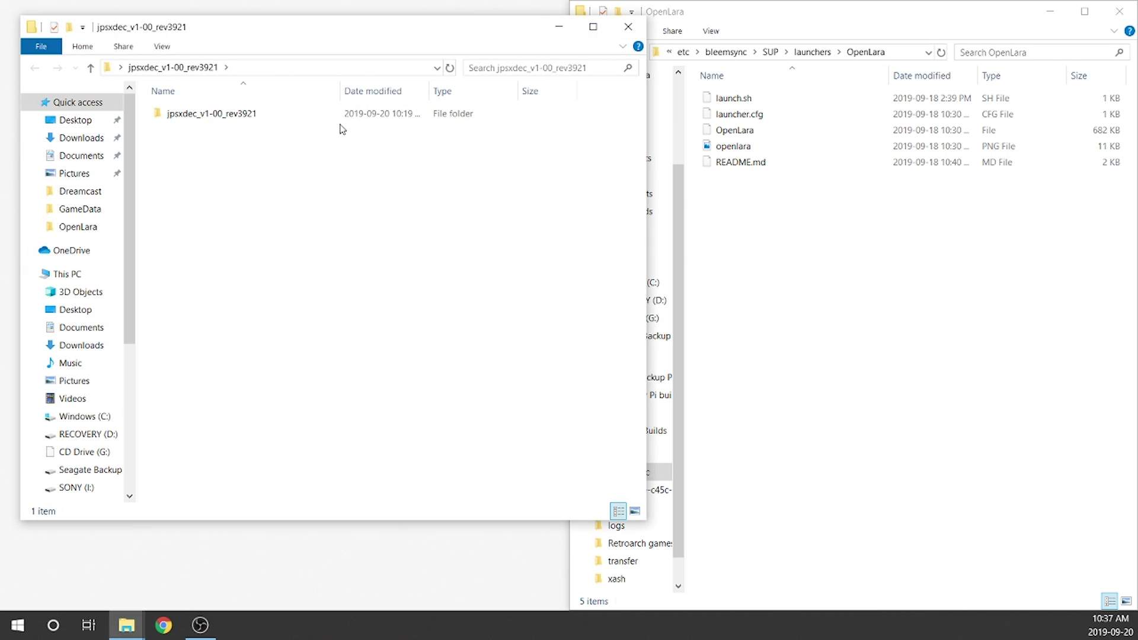
double_click(274, 114)
left_click(181, 161)
double_click(180, 161)
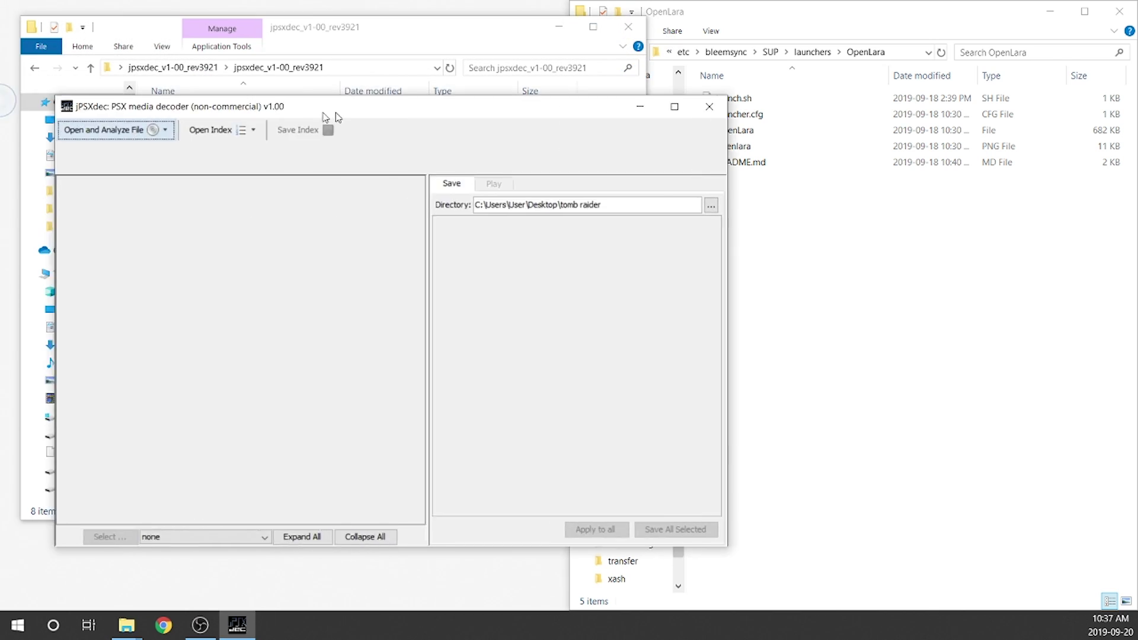
left_click_drag(325, 117, 489, 110)
left_click(629, 28)
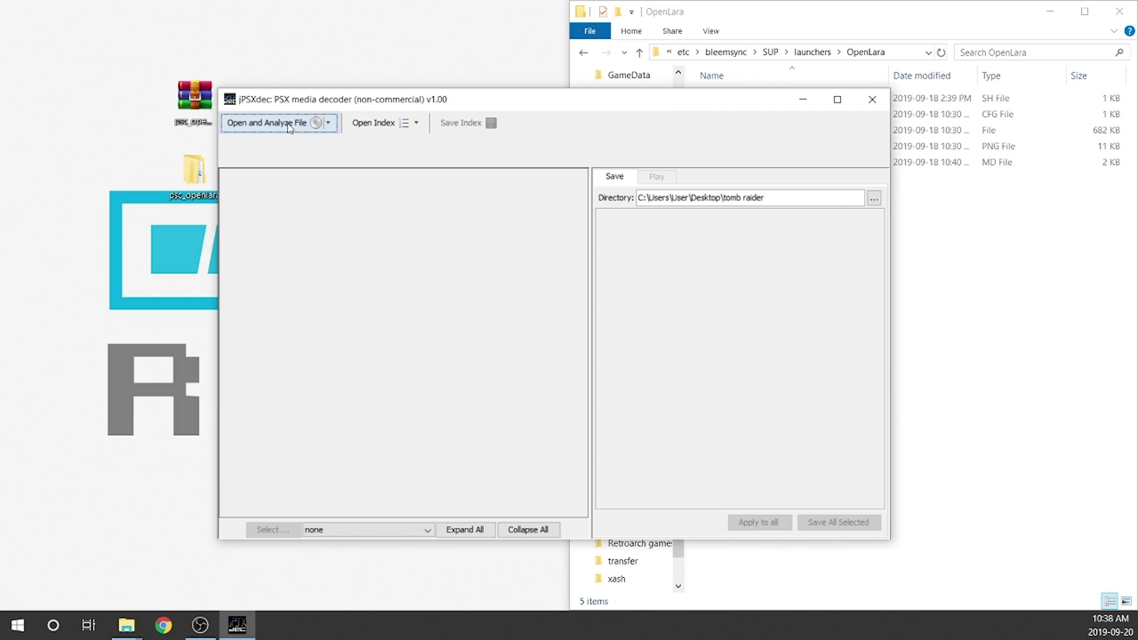
Step: Open and index 'Tomb Raider (v1.0) (Track 01).bin', then close the finished indexing report
left_click(290, 127)
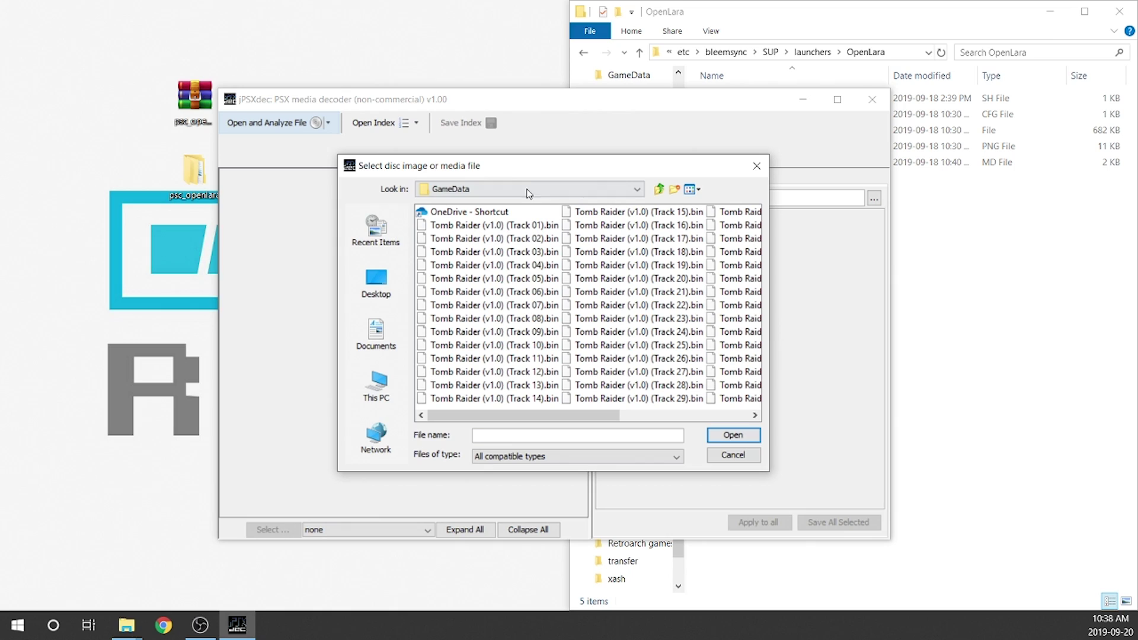
left_click(460, 226)
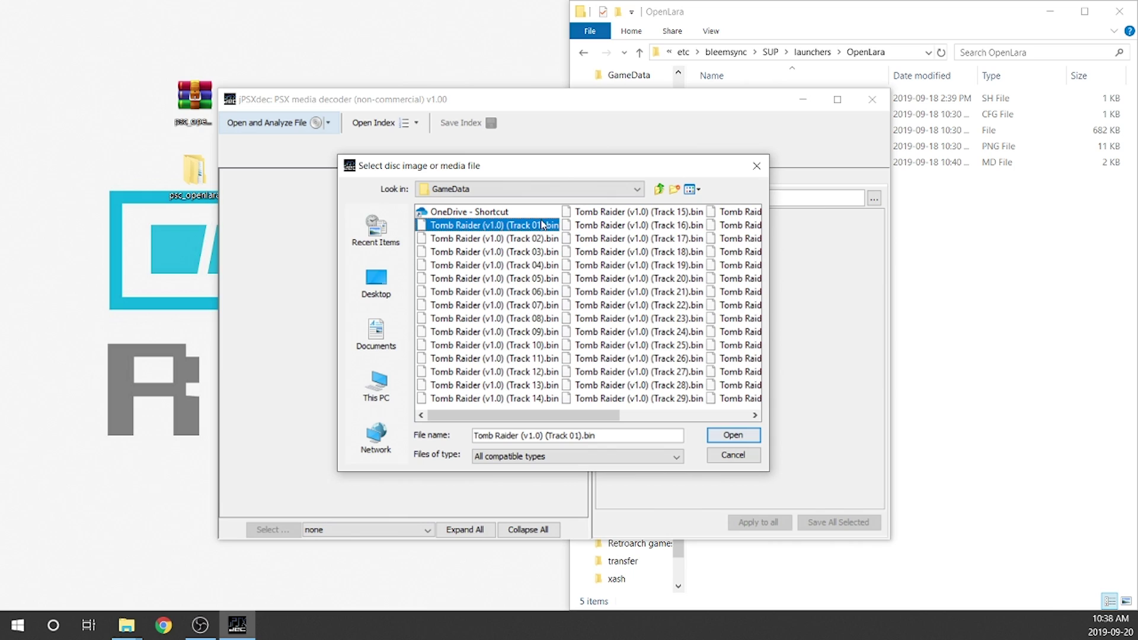
left_click(730, 435)
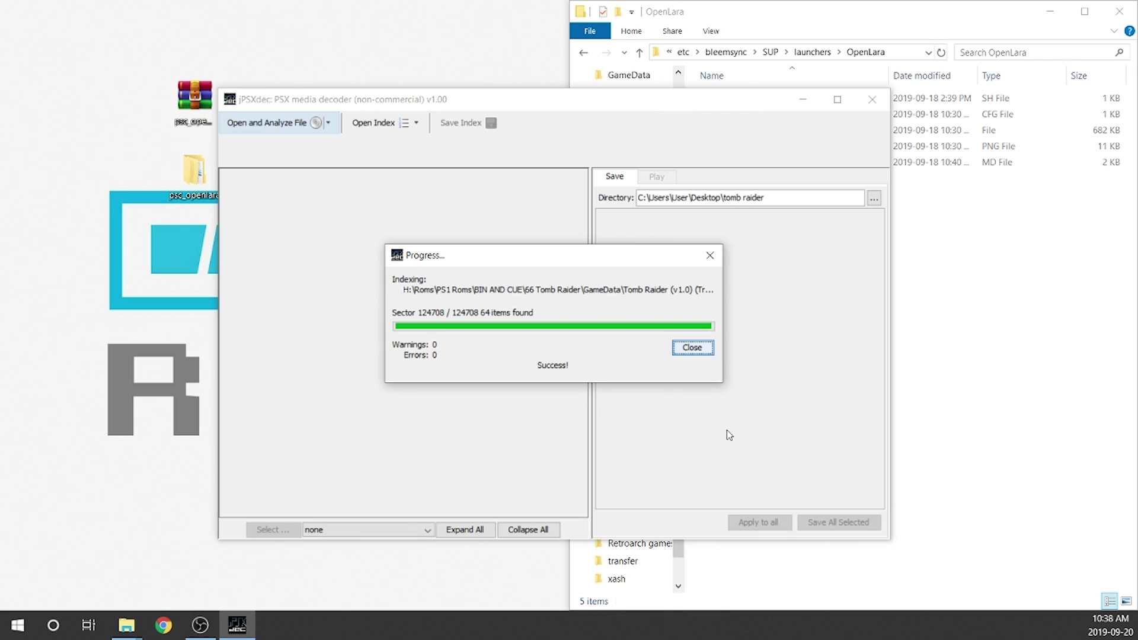
left_click(691, 348)
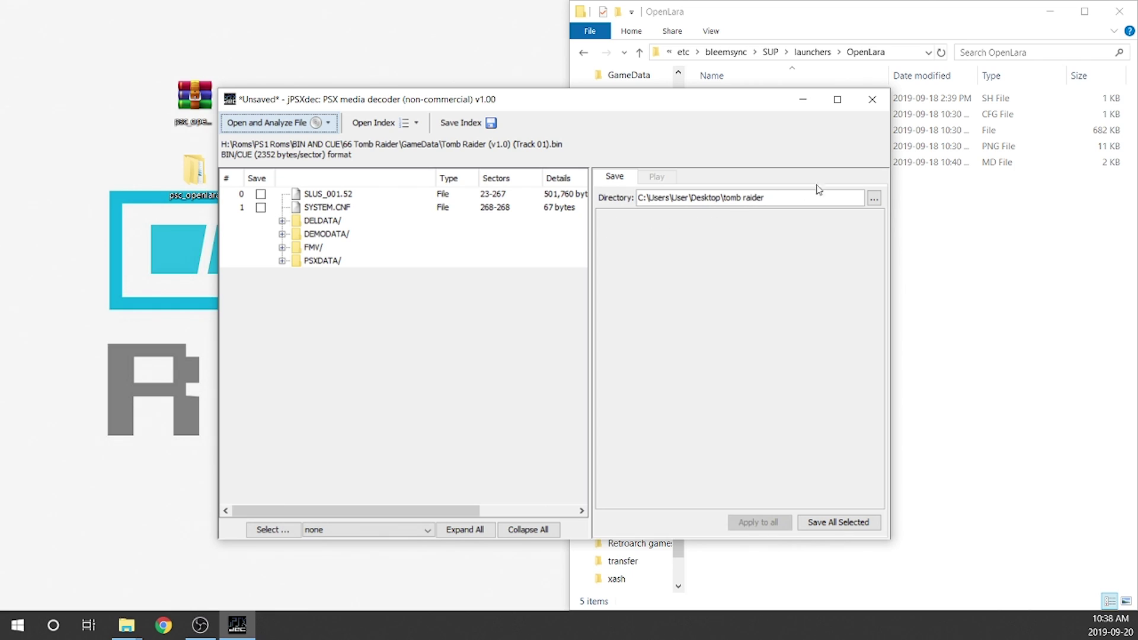
Step: Make a new 'tomb raider' folder on the Desktop and choose it as jPSXdec's save directory
left_click(874, 200)
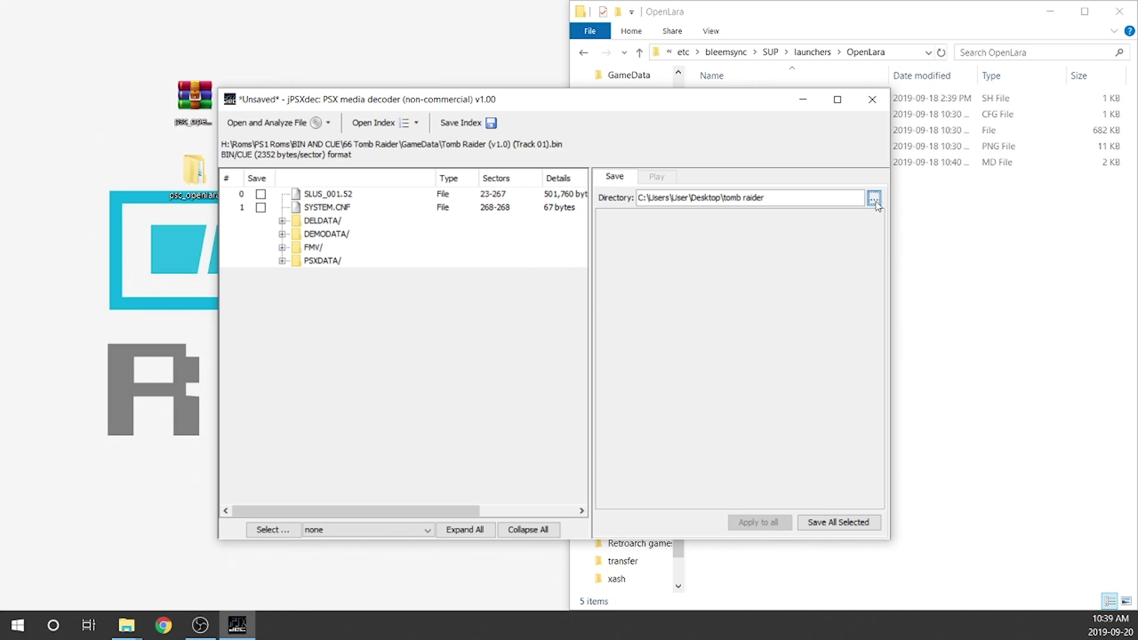
left_click(875, 199)
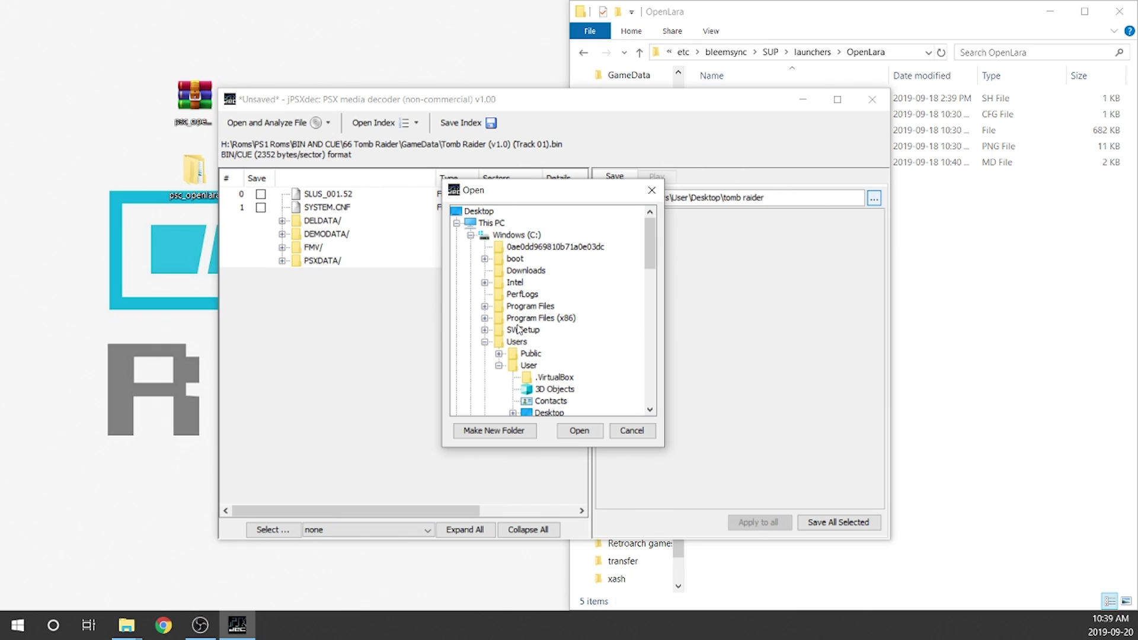
left_click(478, 212)
left_click(521, 431)
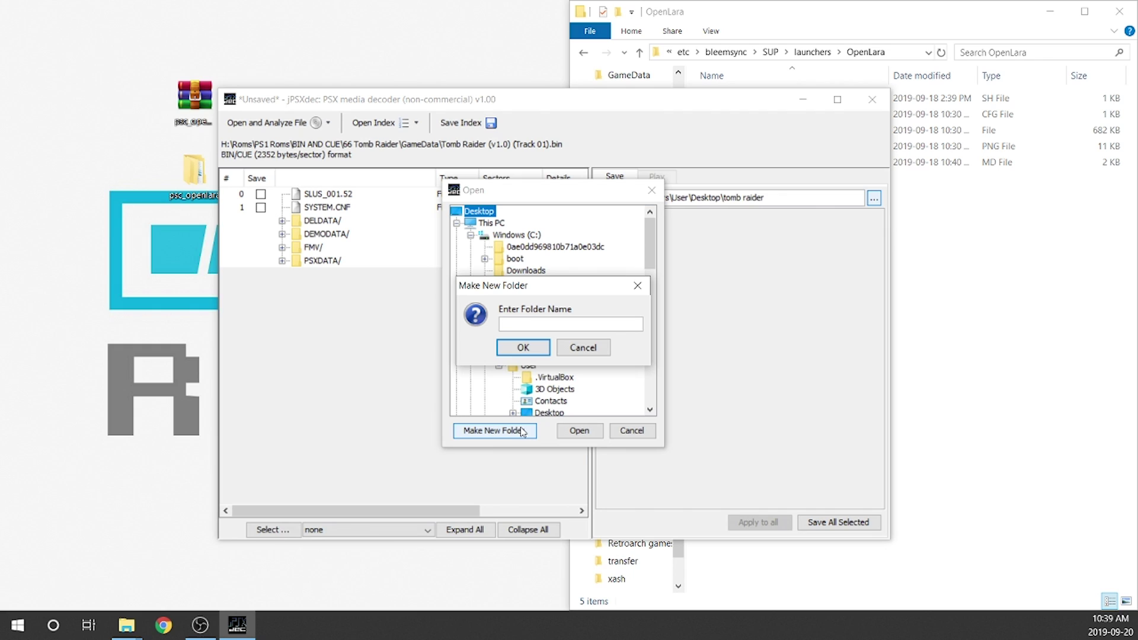
type("tom raider")
key("Left")
key("Left")
key("Left")
key("Left")
key("Left")
key("Left")
key("Left")
type("b")
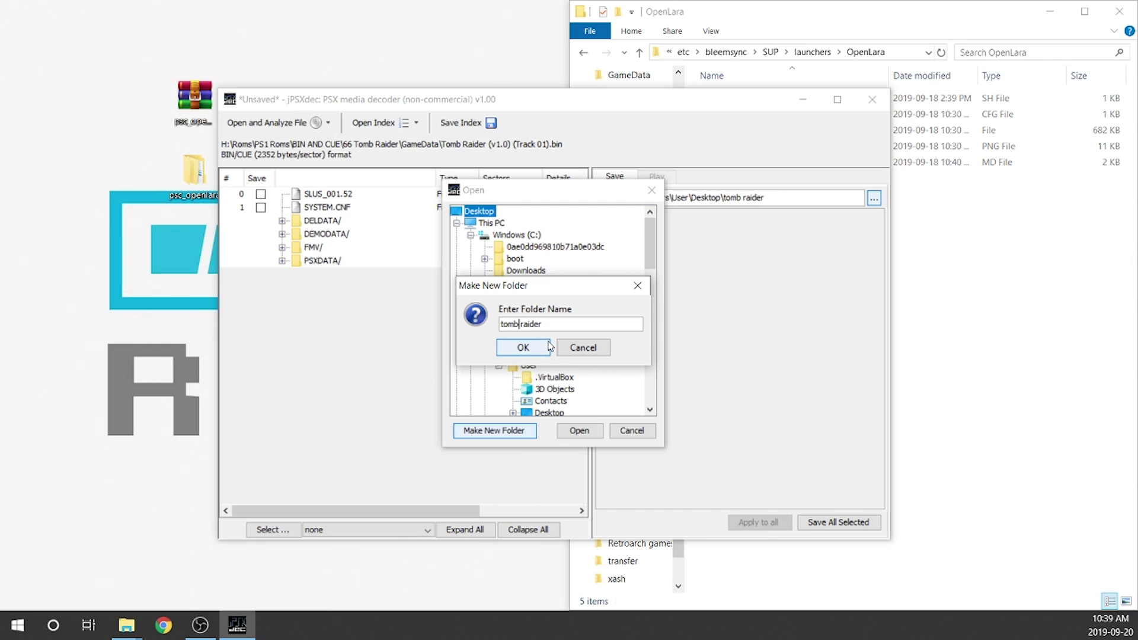
left_click(524, 347)
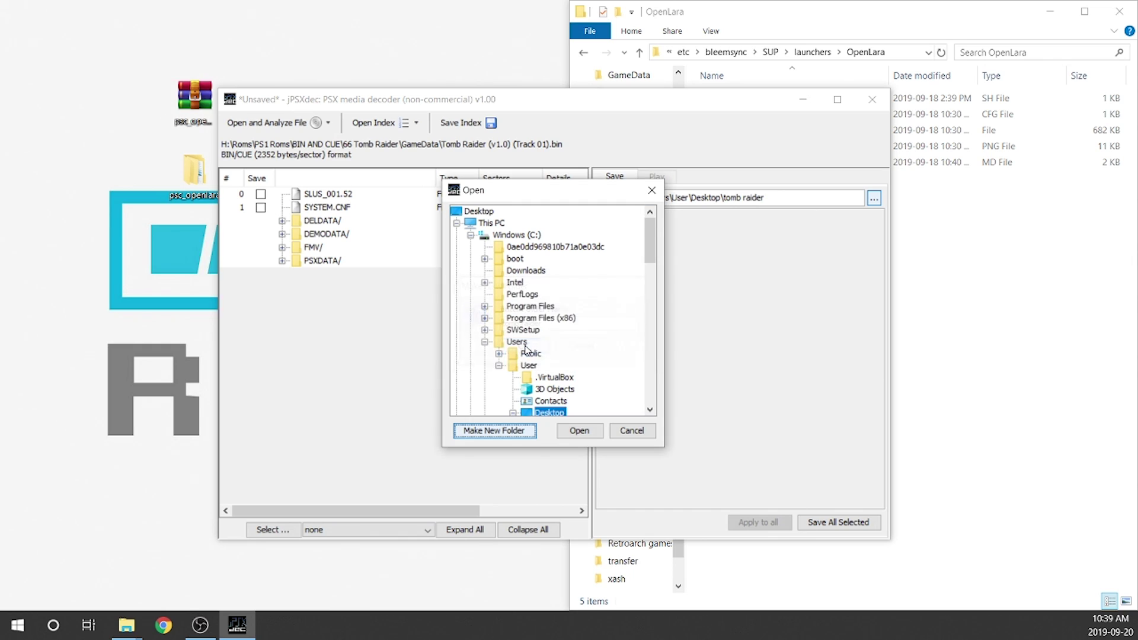
scroll(569, 376, "down", 3)
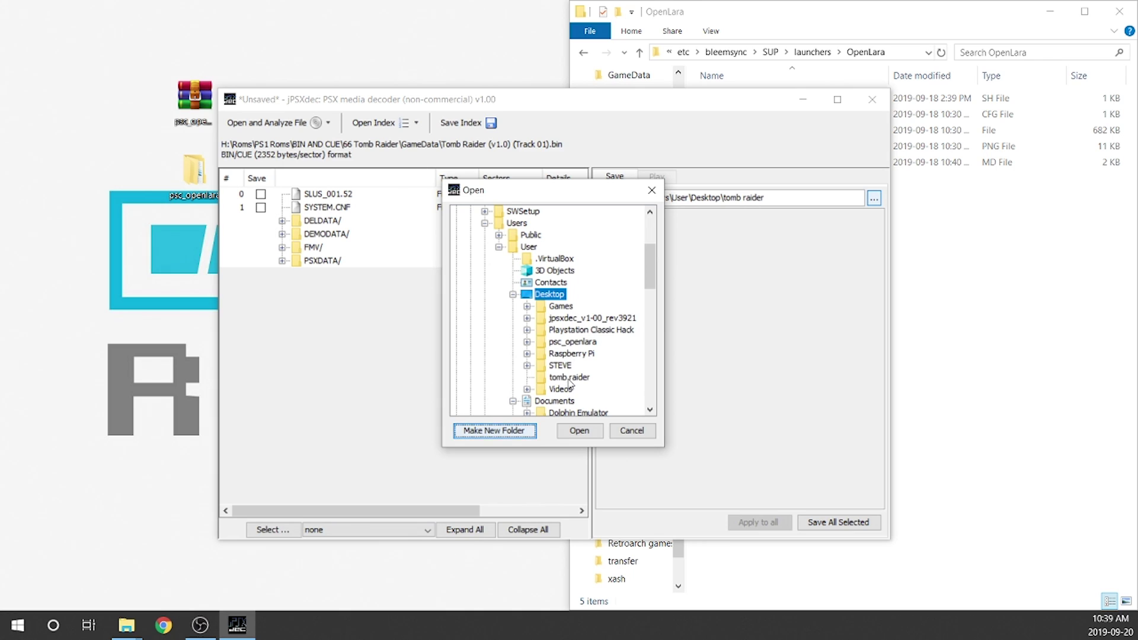
left_click(568, 378)
left_click(578, 430)
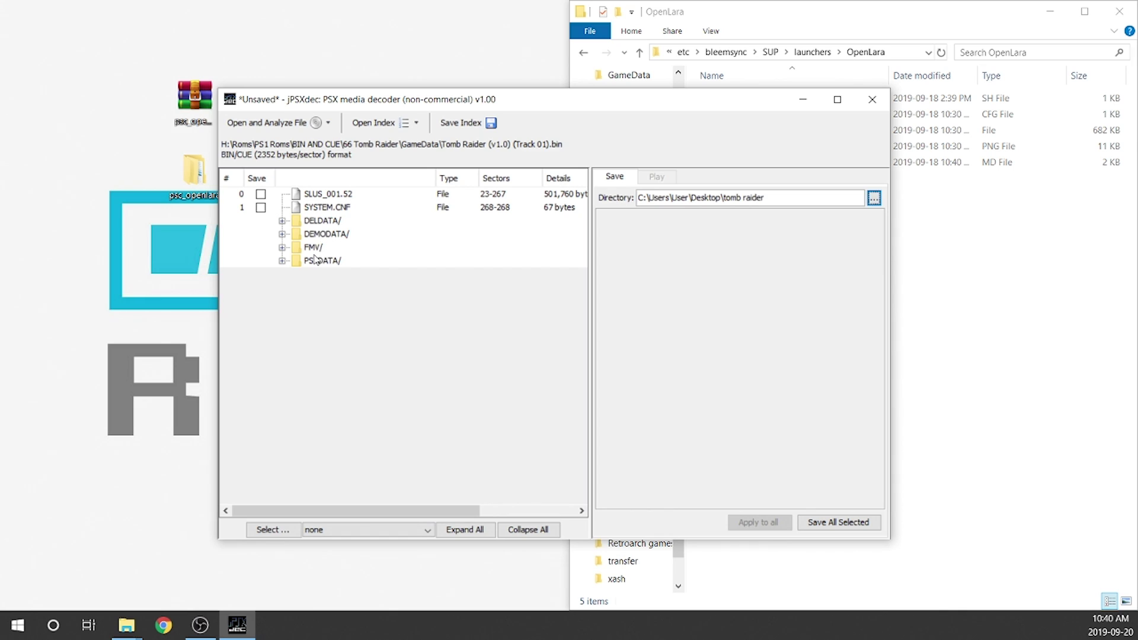
Step: Apply the 'all Files' selection so every disc file, including those under DELDATA, is ticked
left_click(322, 223)
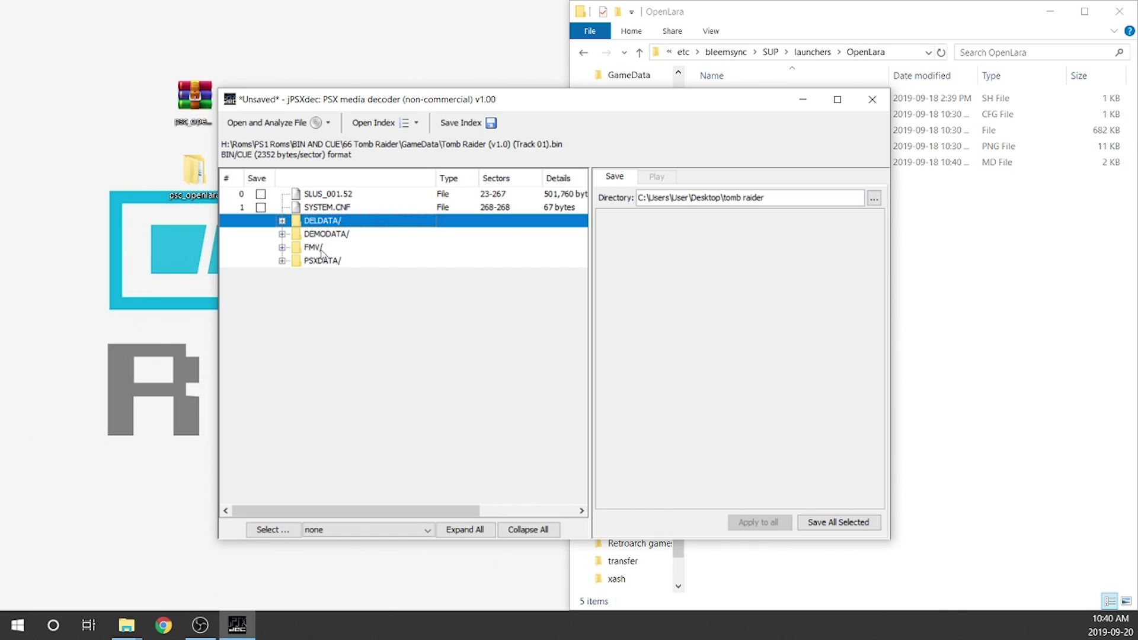
left_click(315, 249)
left_click(323, 264)
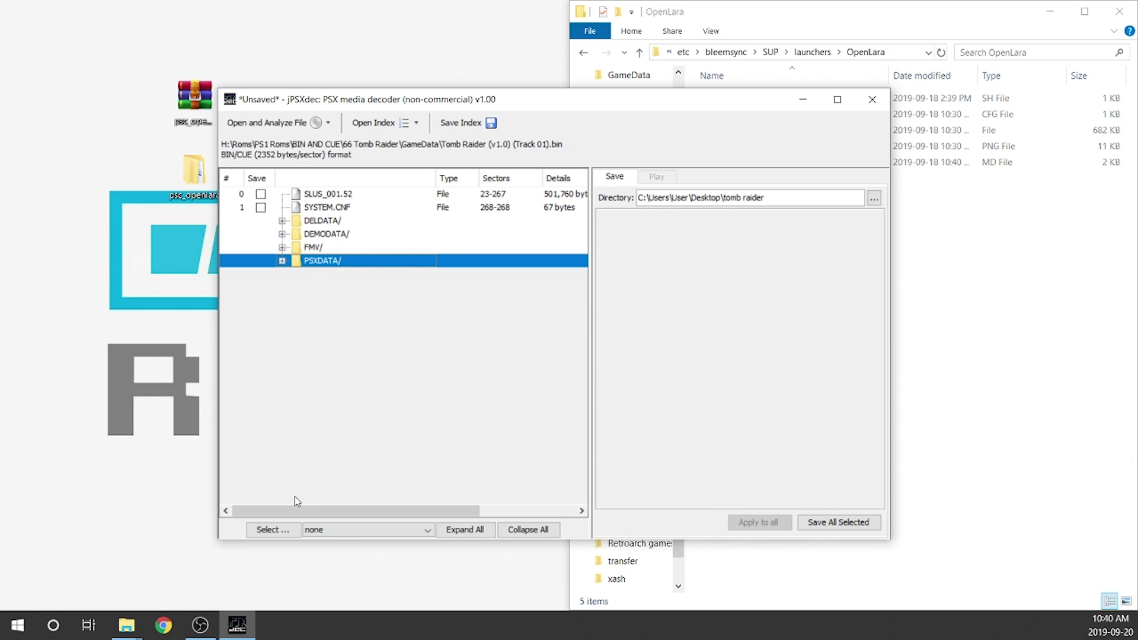
left_click(343, 530)
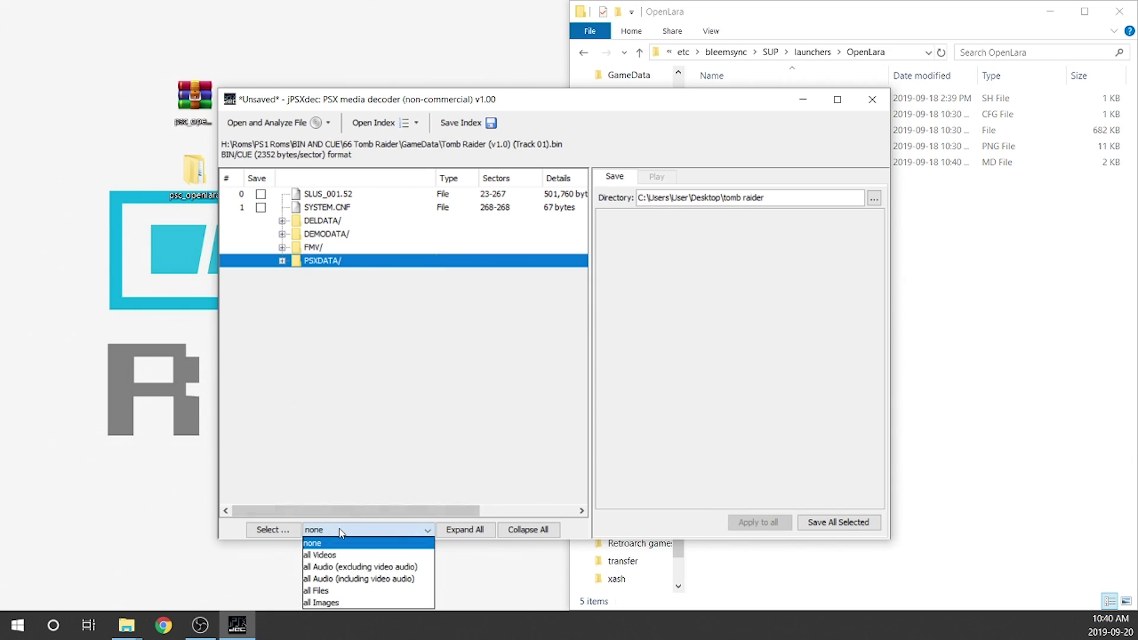
left_click(334, 591)
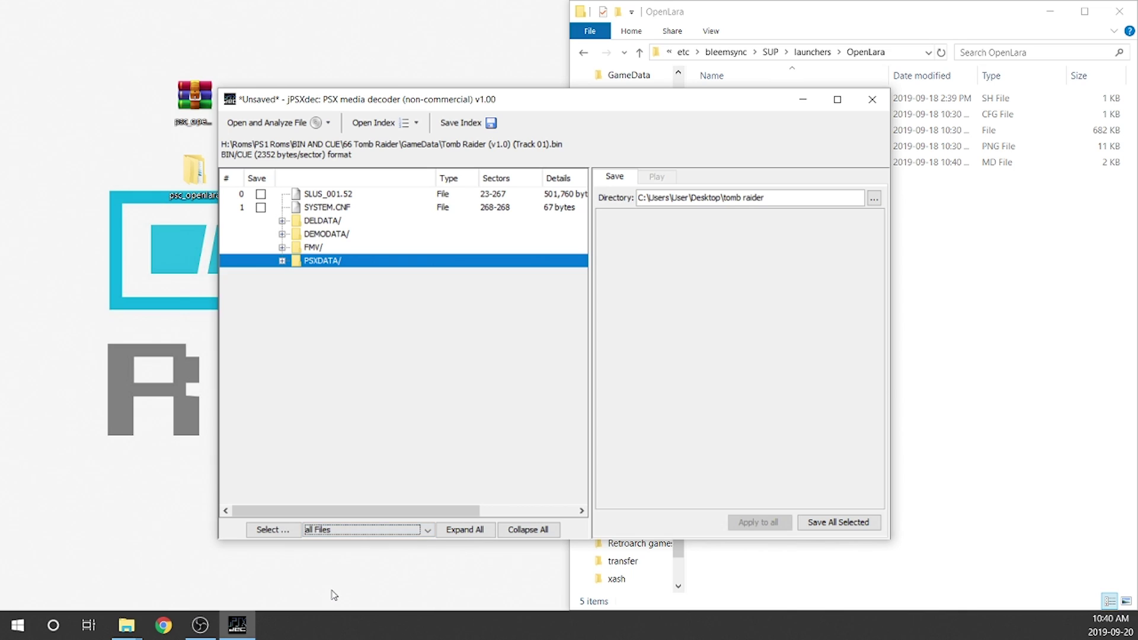
left_click(285, 529)
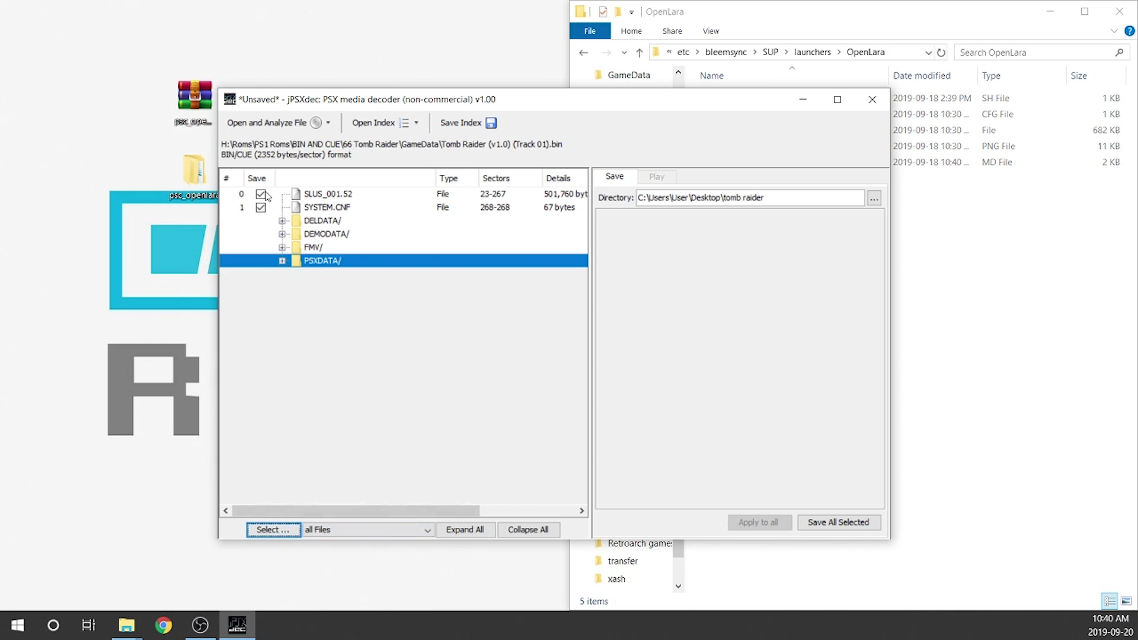
left_click(282, 220)
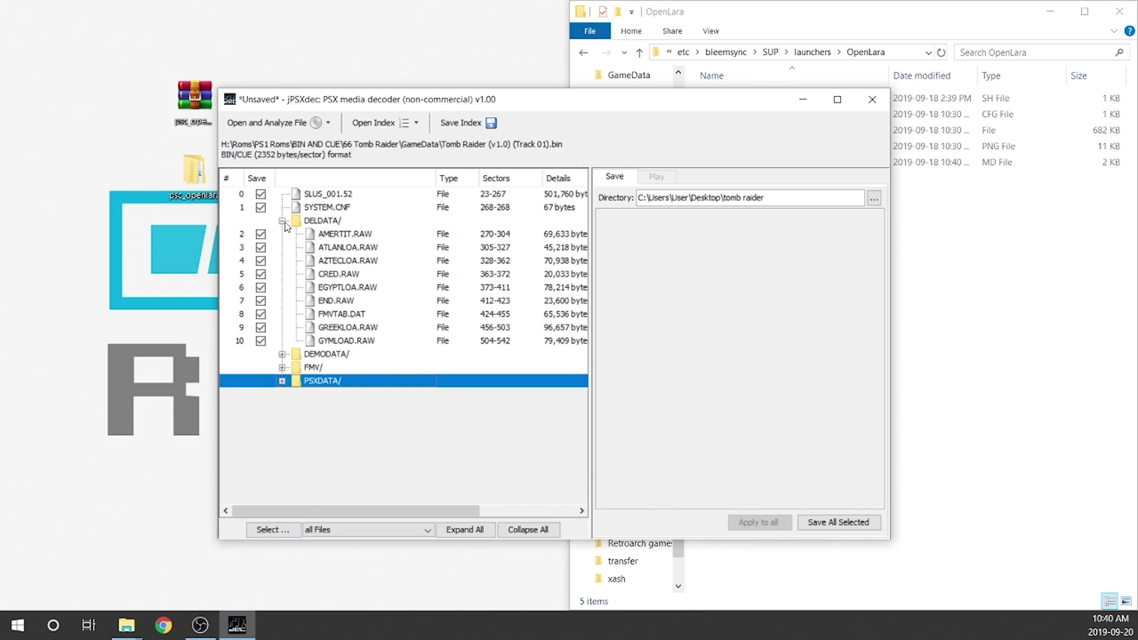
left_click(282, 221)
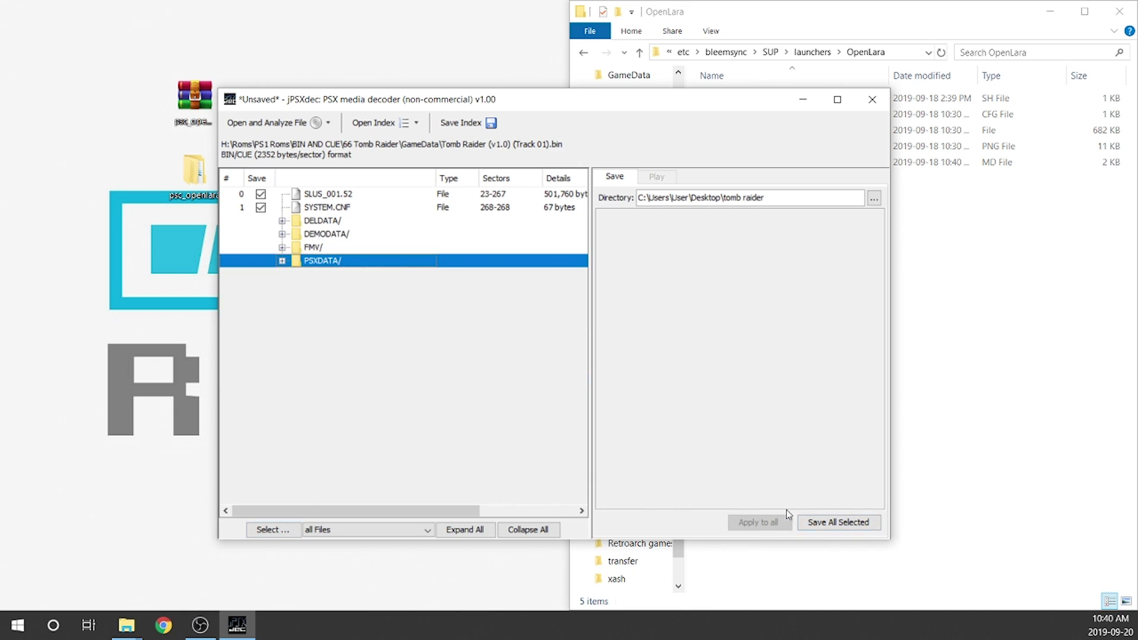
Step: Save all selected files to the tomb raider folder, then quit jPSXdec without saving the index
left_click(822, 523)
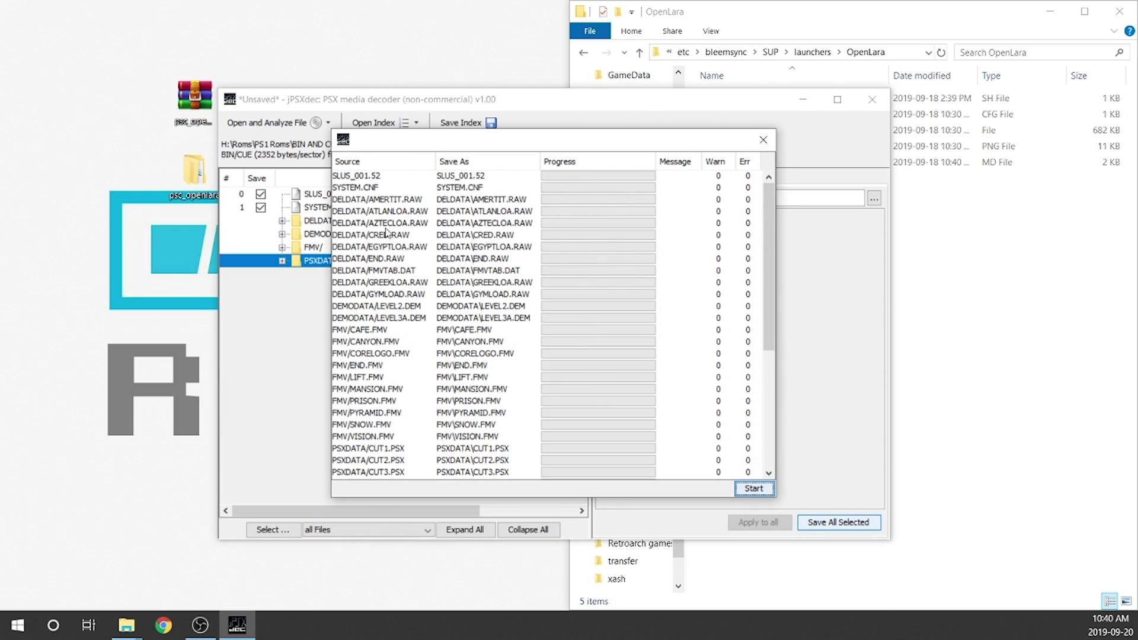
scroll(395, 332, "down", 6)
left_click(754, 490)
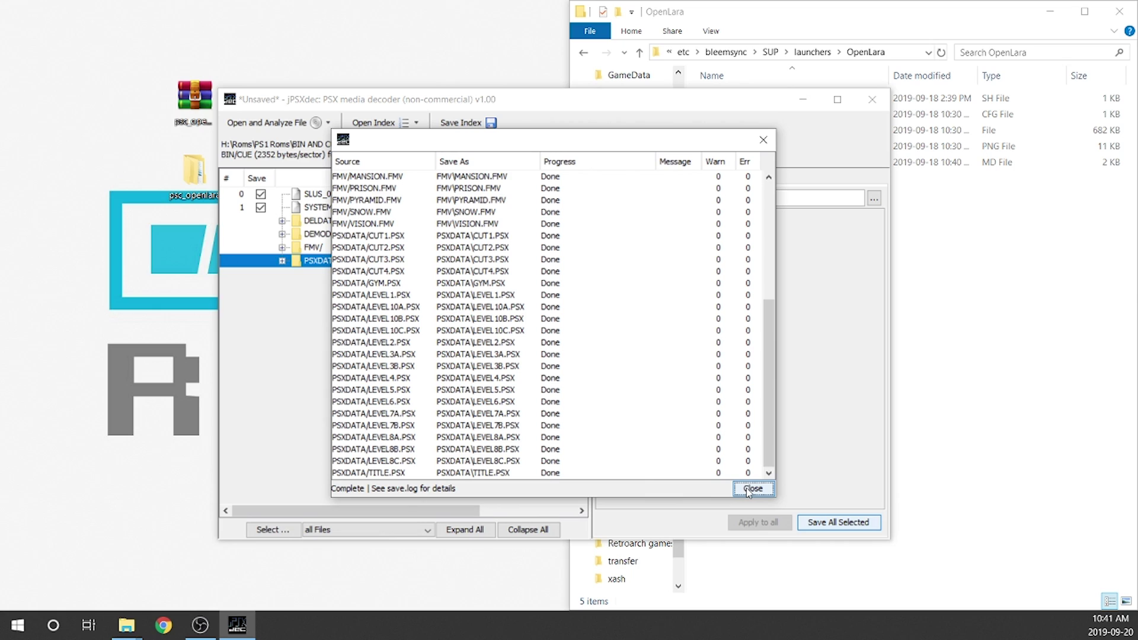
left_click(750, 489)
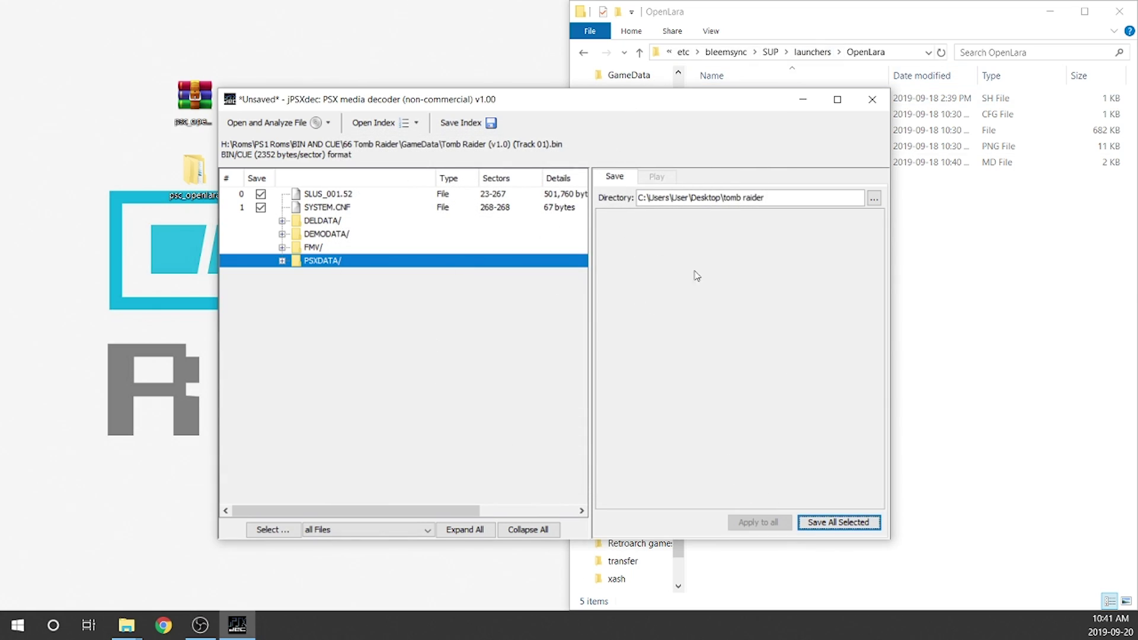
left_click(872, 99)
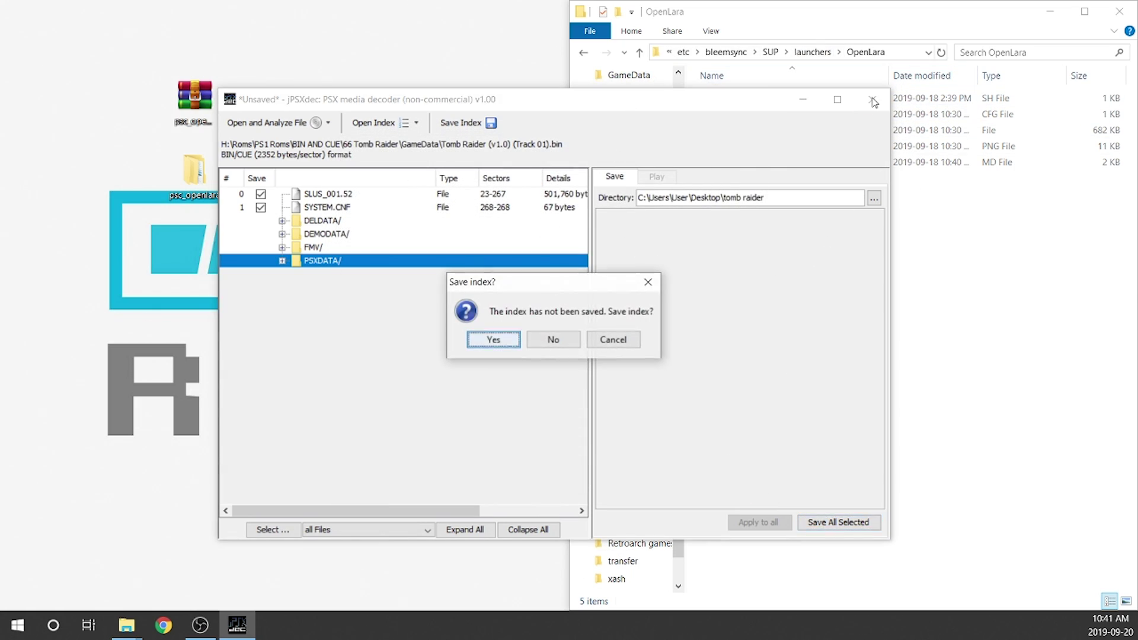
left_click(554, 341)
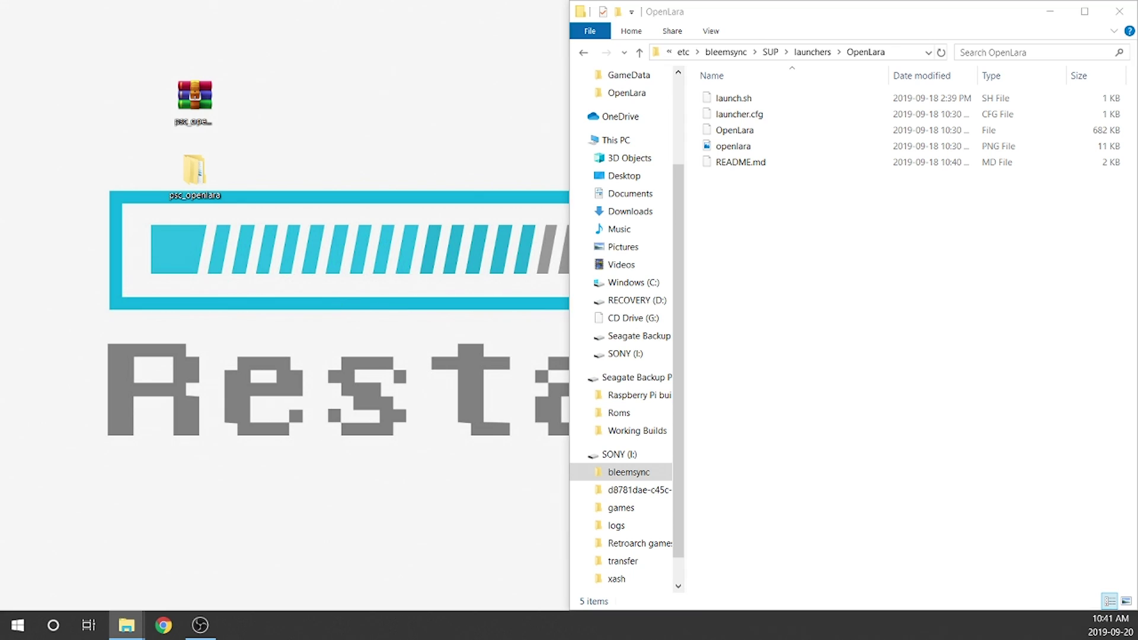
Step: Open the desktop tomb raider folder in its own Explorer window
left_click_drag(1, 160, 190, 262)
double_click(191, 262)
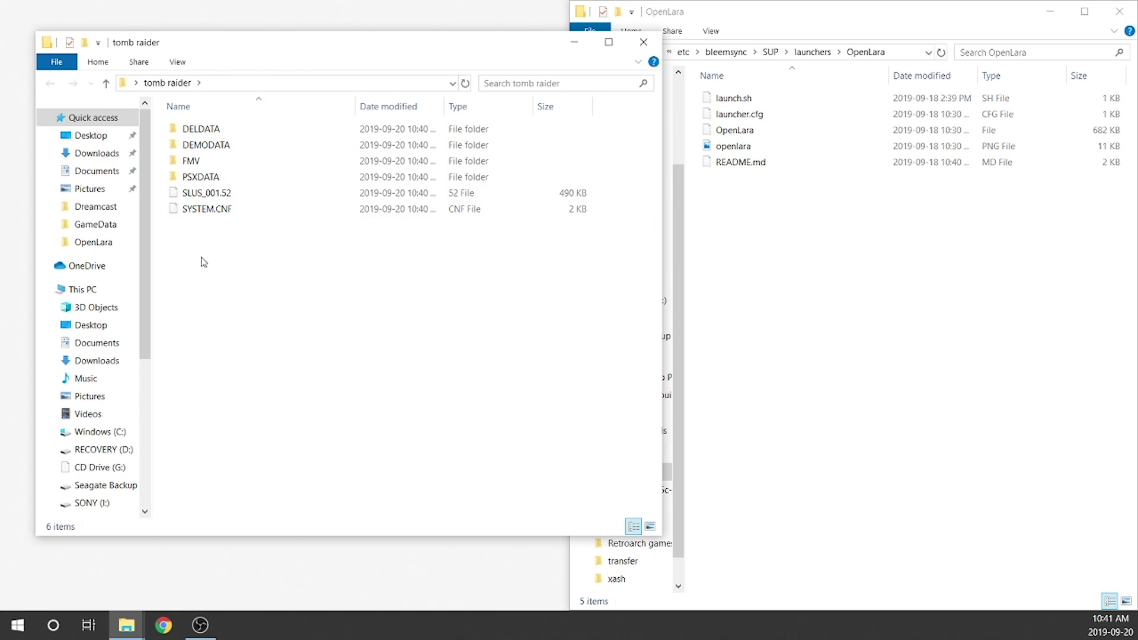
left_click_drag(507, 45, 492, 74)
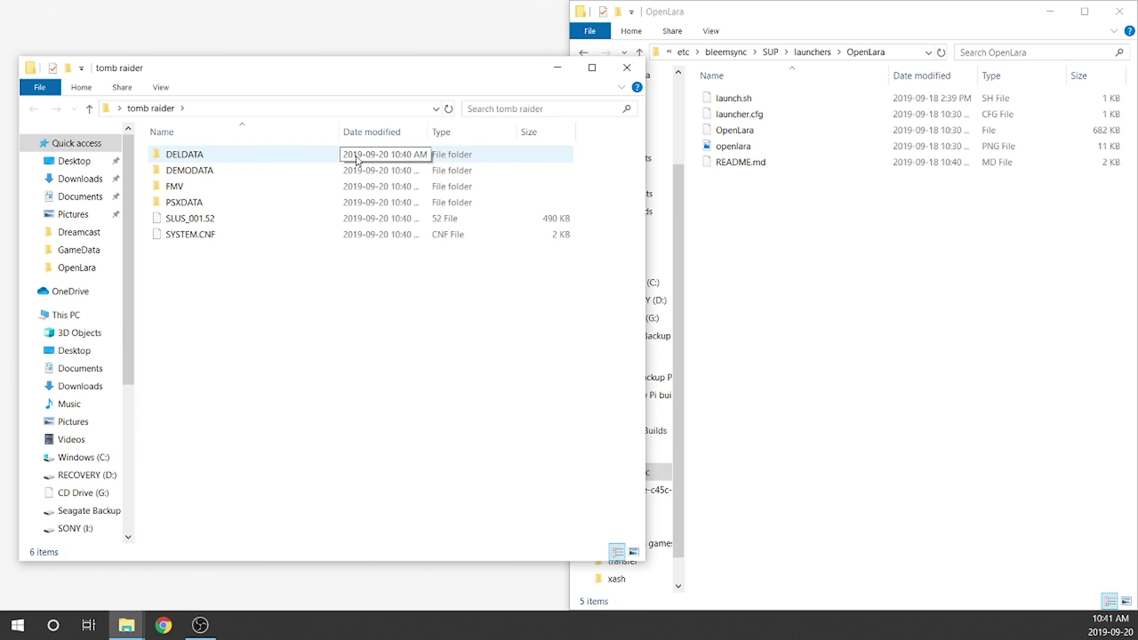
Step: Copy DELDATA, FMV and PSXDATA into the OpenLara launcher folder and close the tomb raider window
left_click(185, 155)
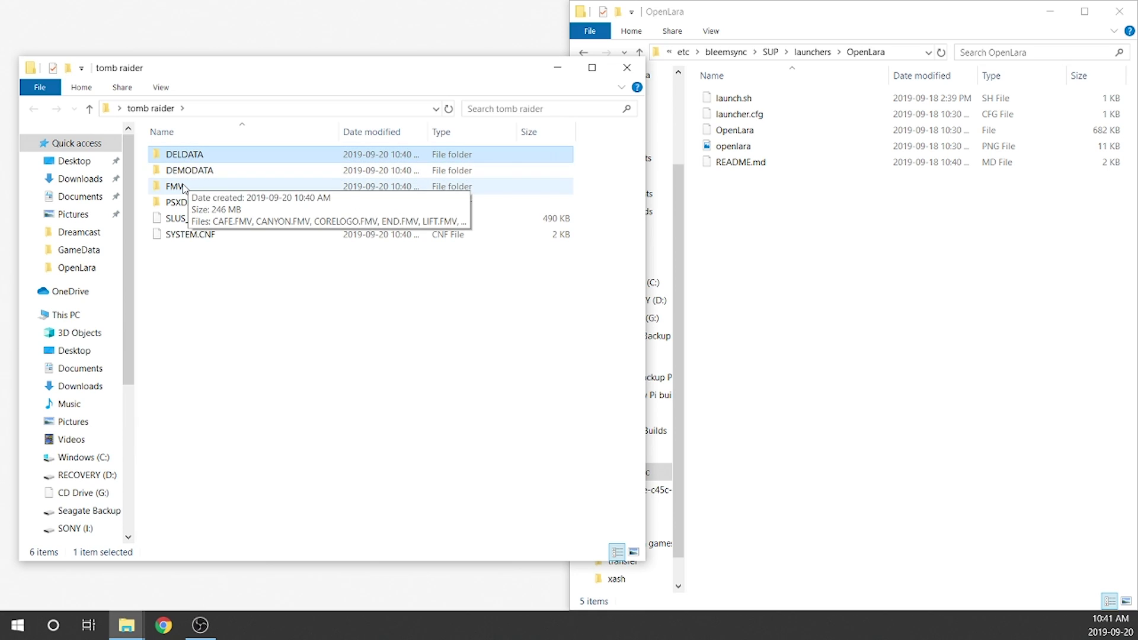
left_click(184, 187, "ctrl")
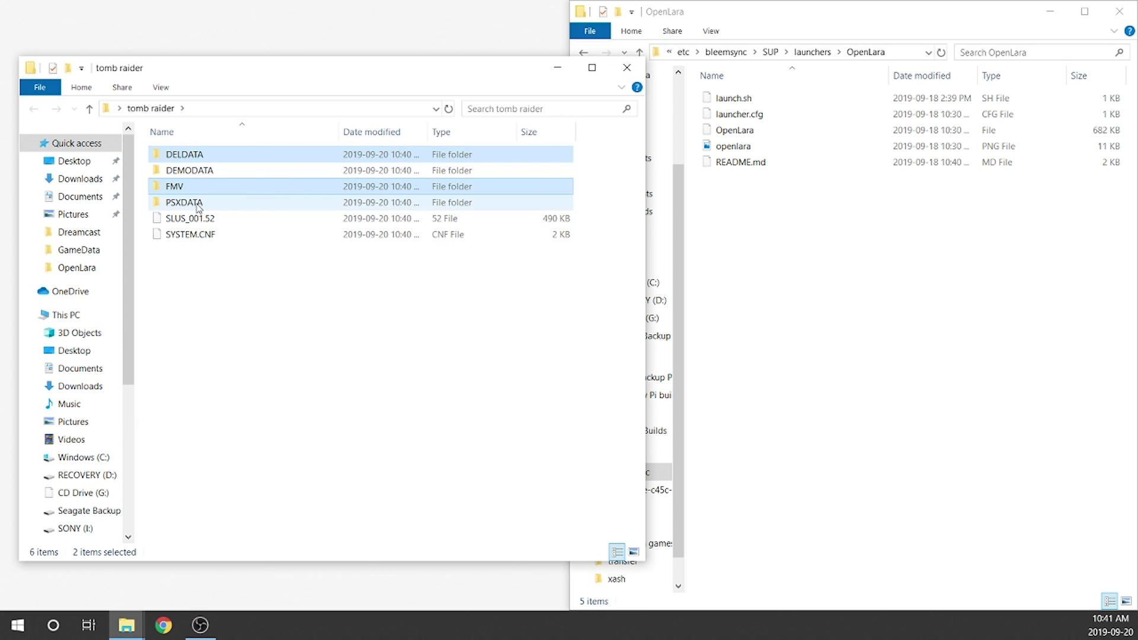
left_click(198, 208, "ctrl")
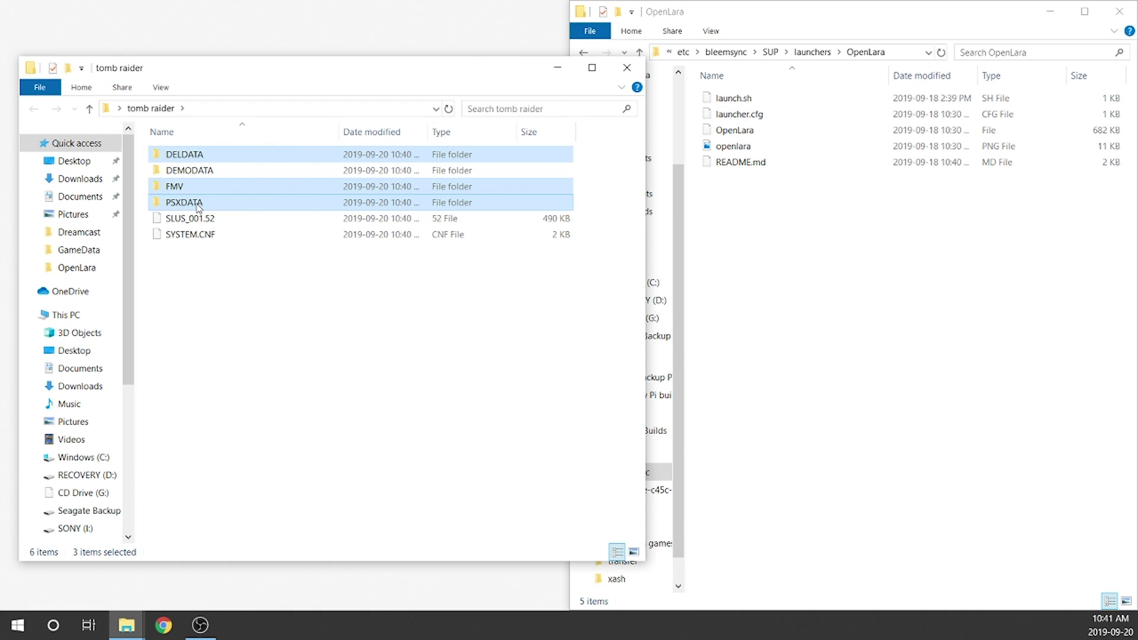
left_click_drag(171, 192, 884, 297)
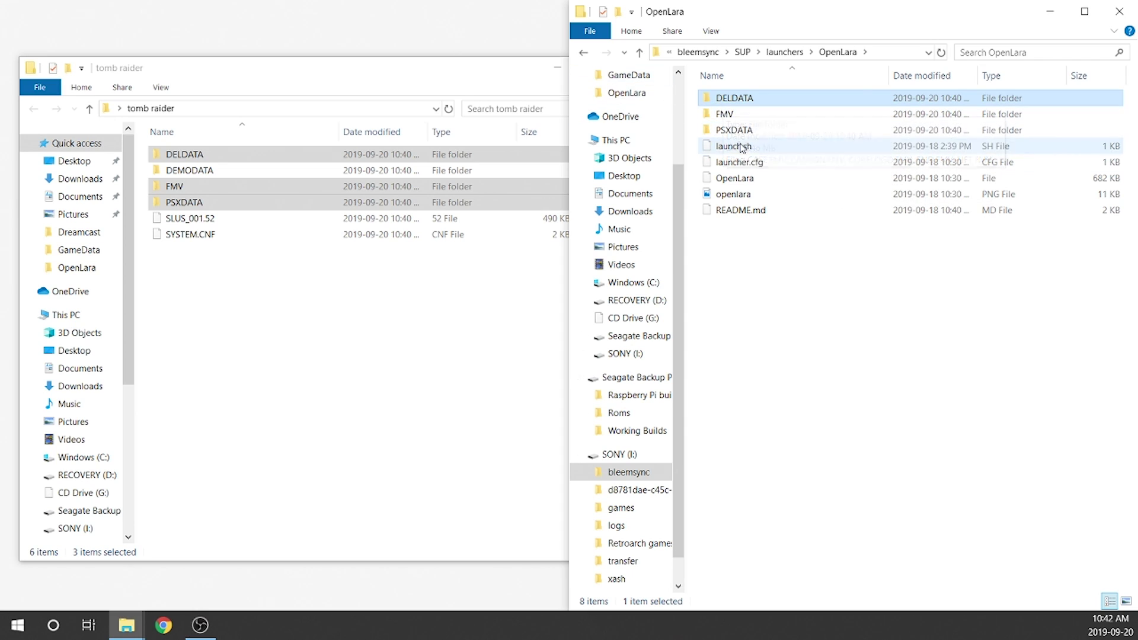
left_click(414, 295)
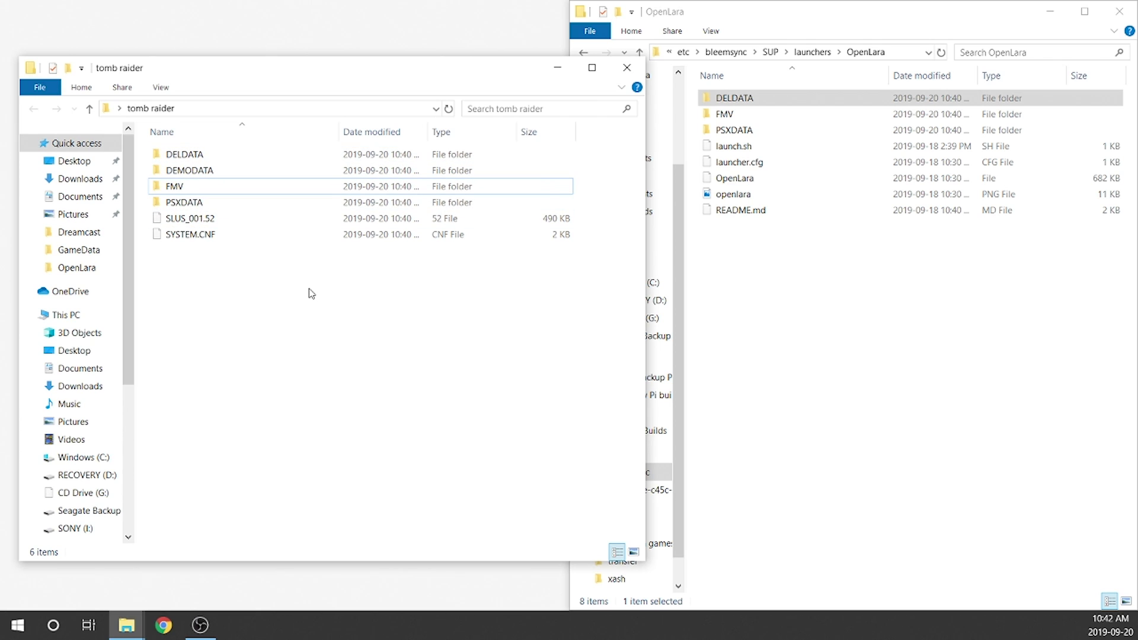
left_click(627, 68)
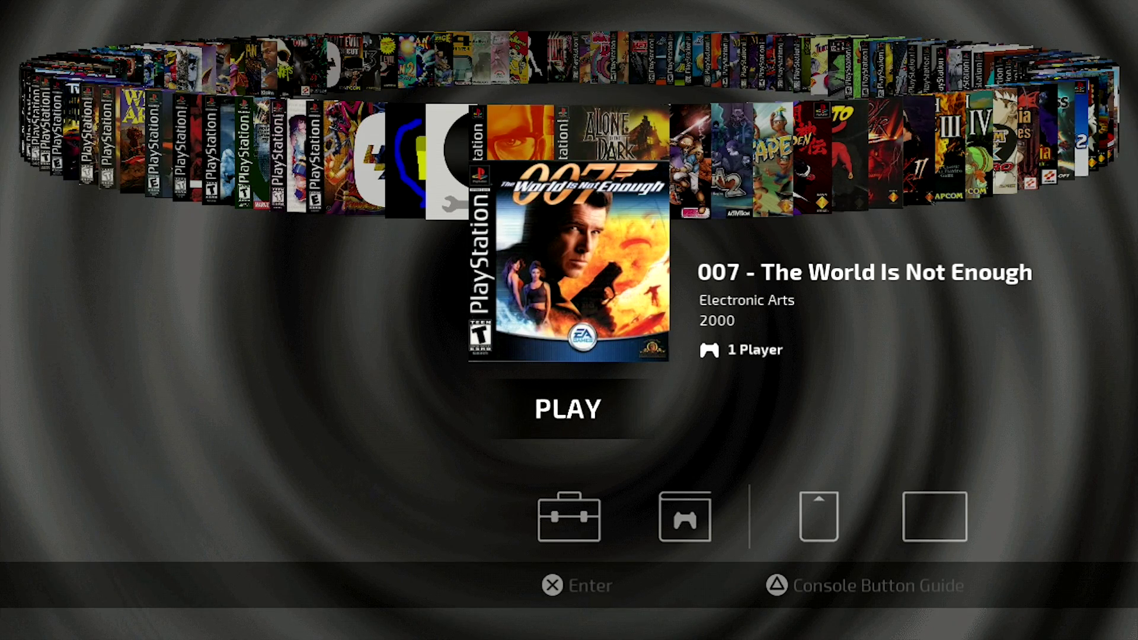
Step: Move left six times through the game carousel until the OpenLara tile is selected
key("Left")
key("Left")
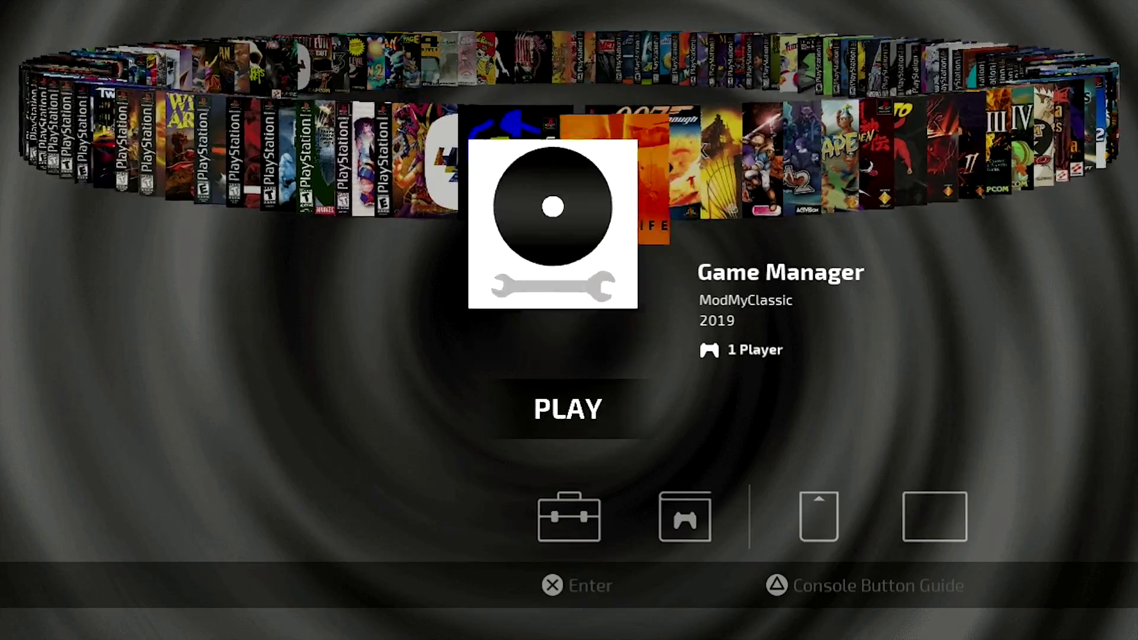
key("Left")
key("Left")
key("Left")
key("Left")
key("Left")
key("Left")
key("Left")
key("Left")
key("Left")
key("Left")
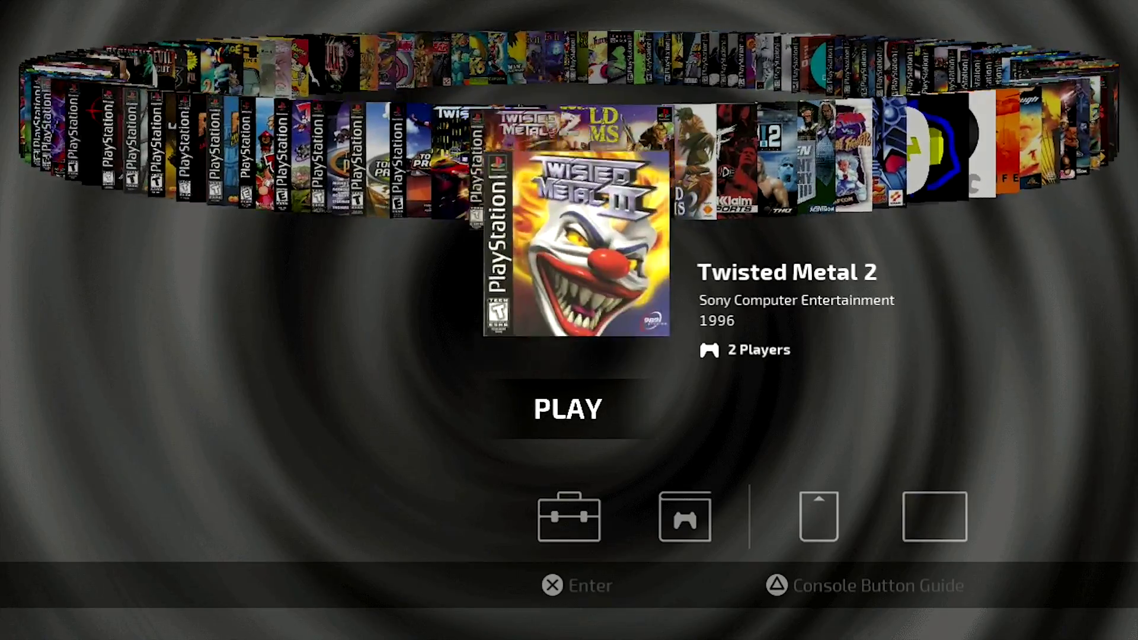
key("Left")
key("Left")
key("Left")
key("Left")
key("Left")
key("Left")
key("Left")
key("Left")
key("Left")
key("Left")
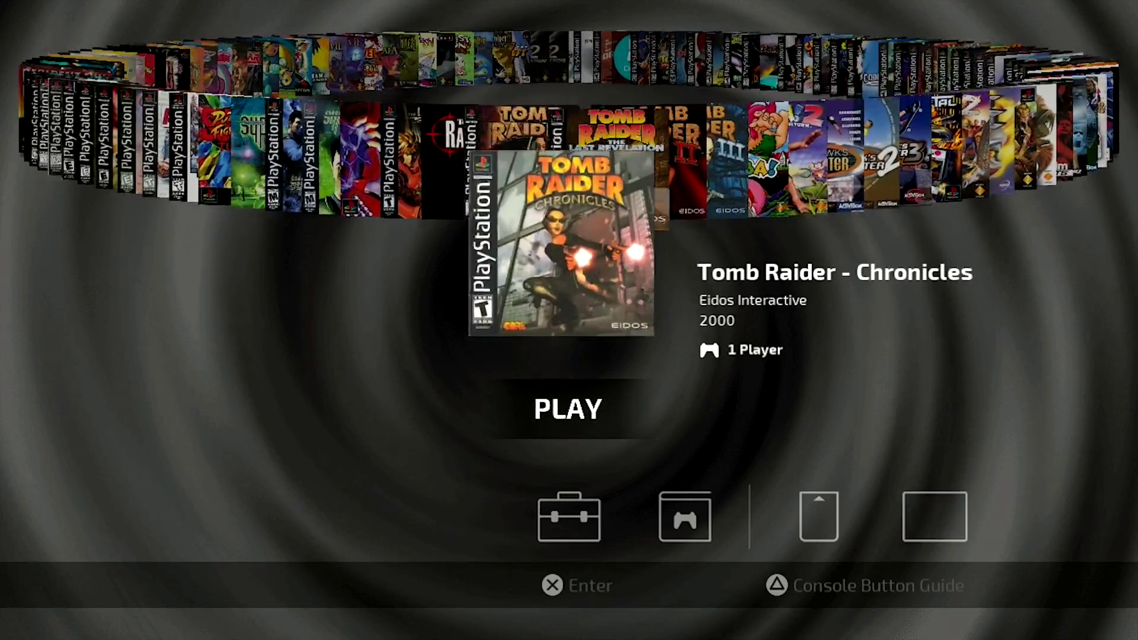
key("Left")
key("Left")
key("Left")
key("Left")
key("Left")
key("Left")
key("Left")
key("Left")
key("Left")
key("Left")
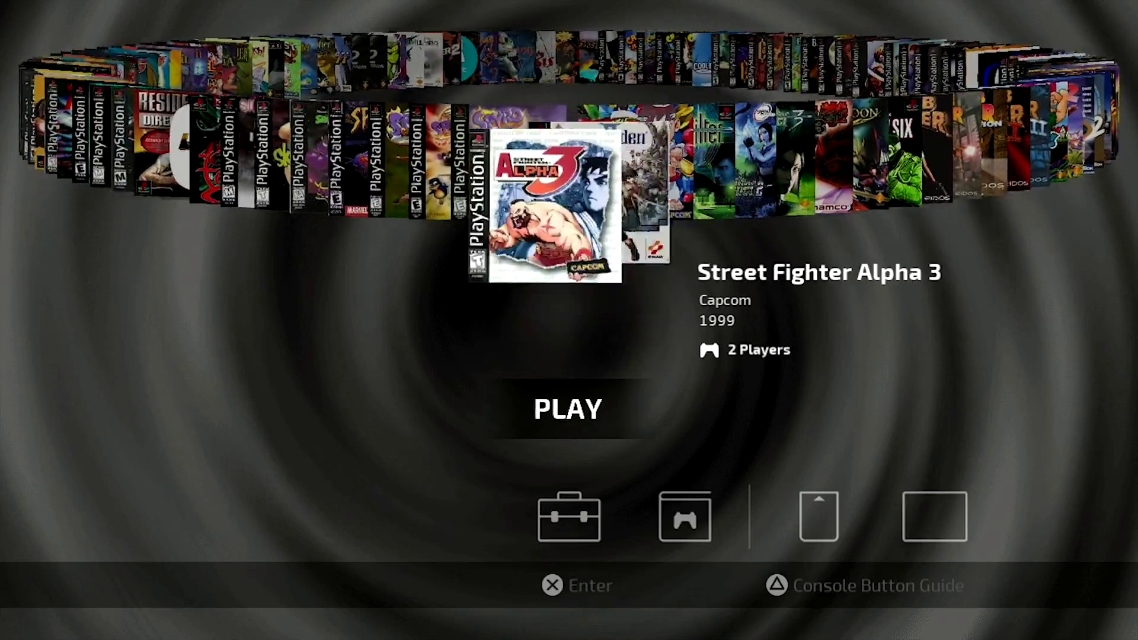
key("Left")
key("Left")
key("Left")
key("Left")
key("Left")
key("Left")
key("Left")
key("Left")
key("Left")
key("Left")
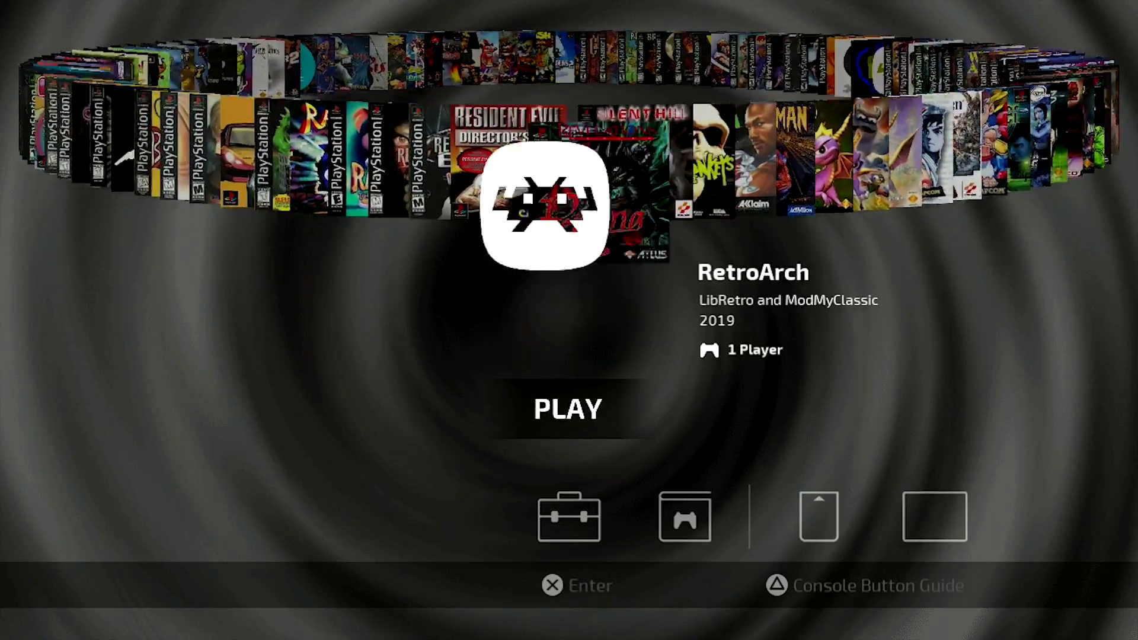
key("Left")
key("Left")
key("Left")
key("Left")
key("Left")
key("Left")
key("Left")
key("Left")
key("Left")
key("Left")
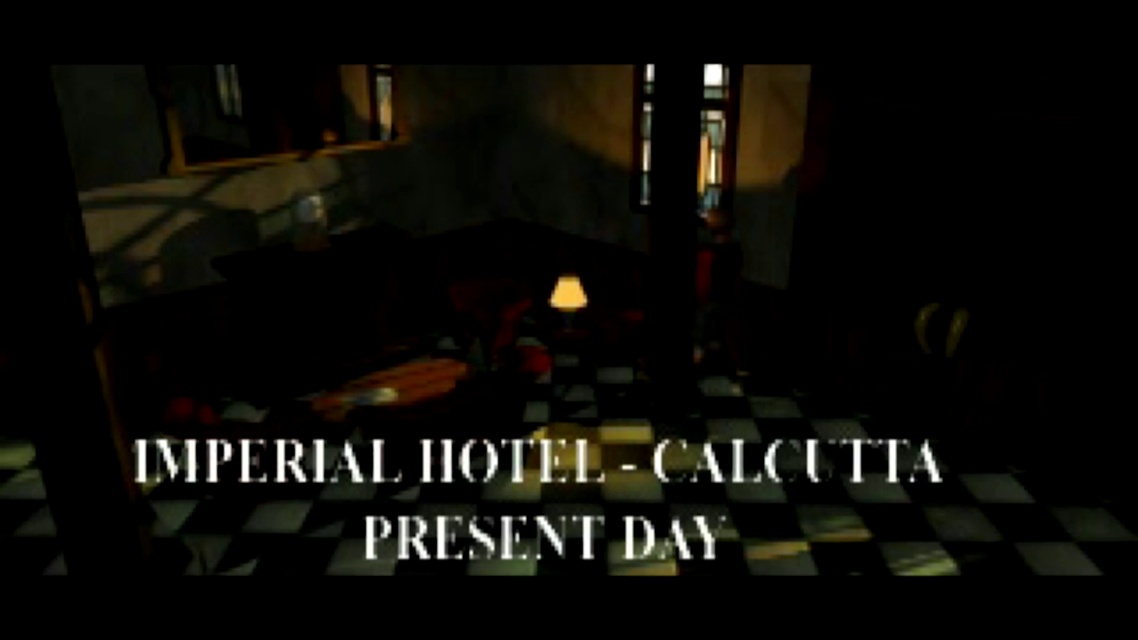
Step: Skip the opening hotel cutscene and rotate the title ring from sound options back to controls
key("Escape")
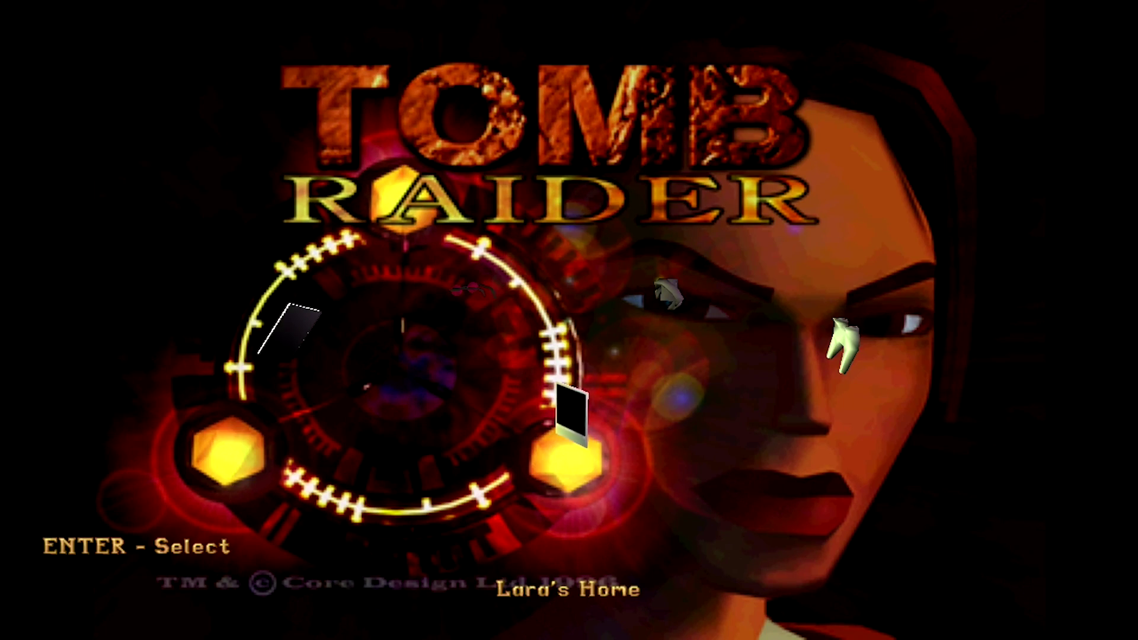
key("Right")
key("Right")
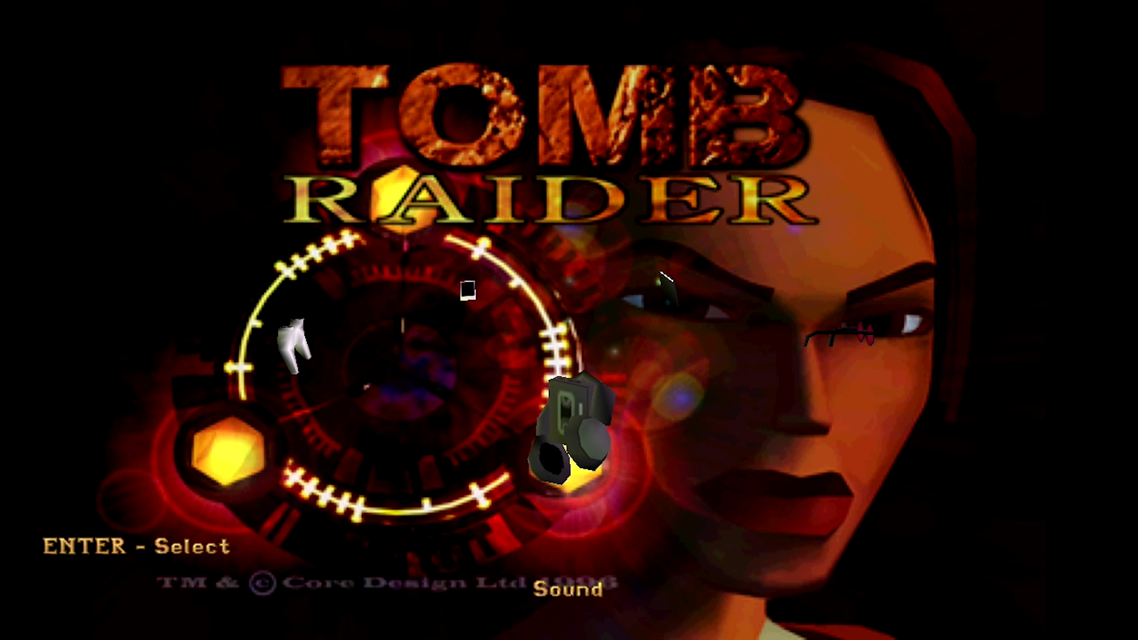
key("Left")
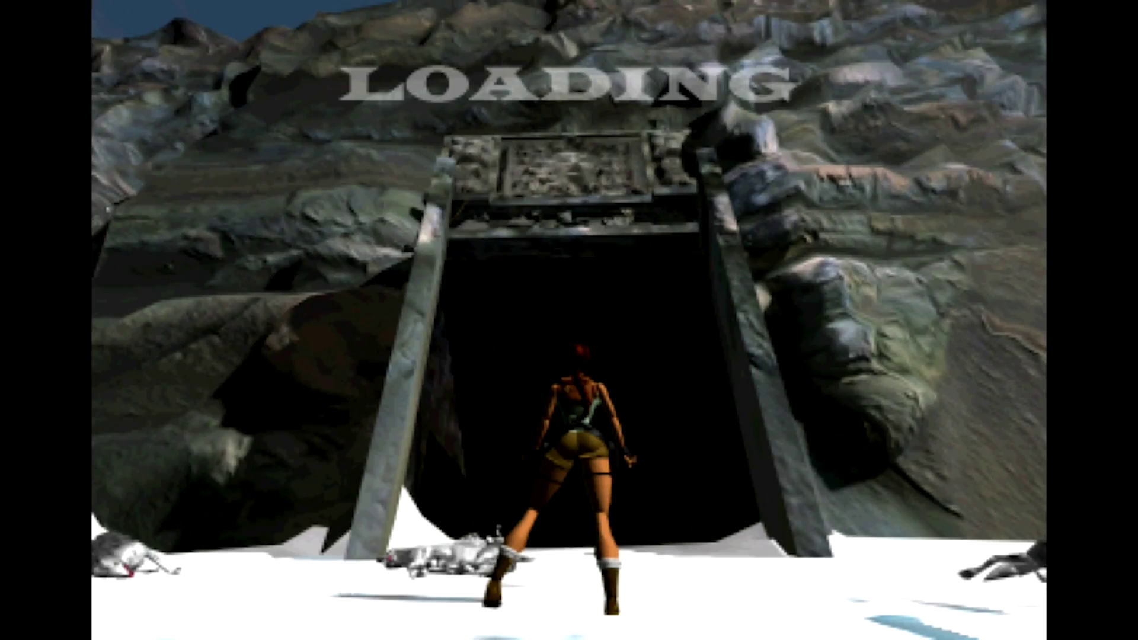
Step: Turn Lara around, run her along the snowy cave passage and look around
key("Right")
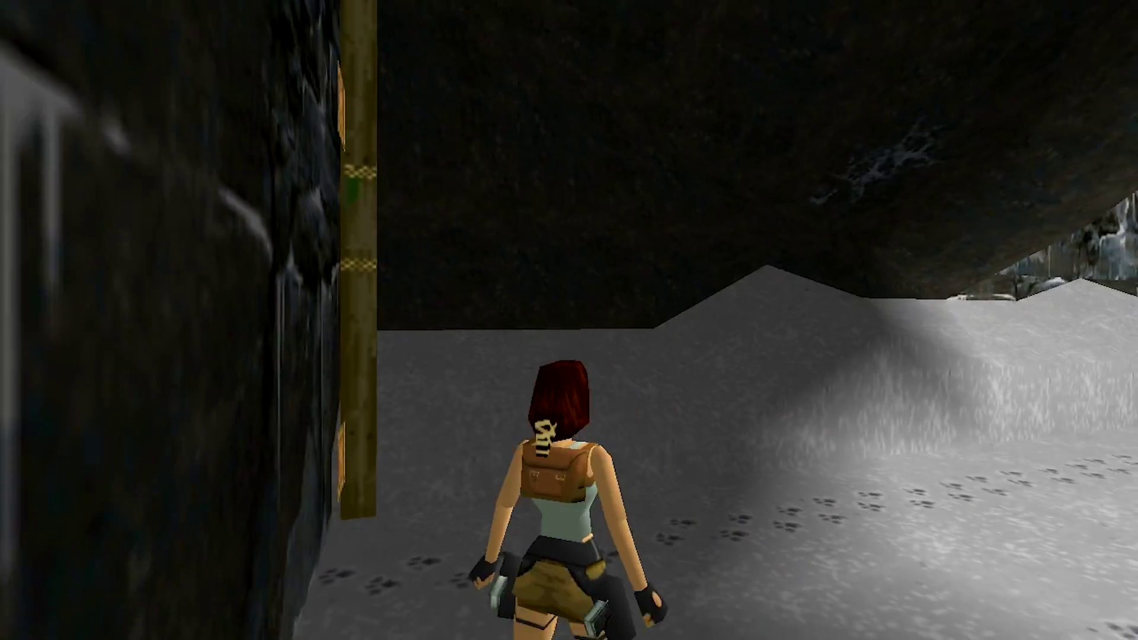
key("Left")
key("Up")
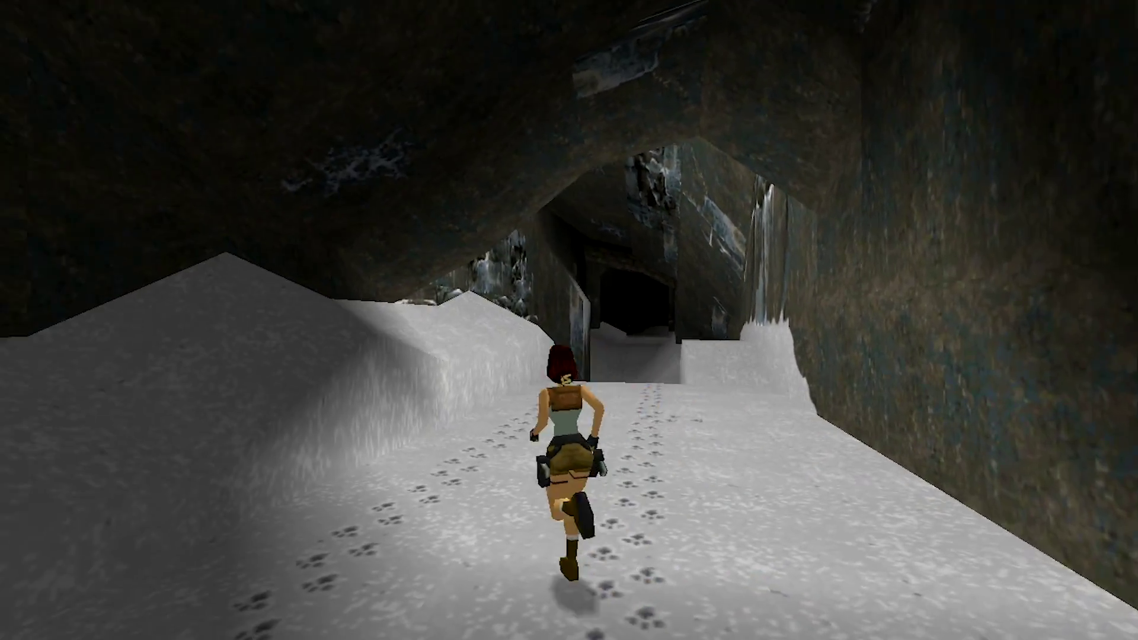
key("Up")
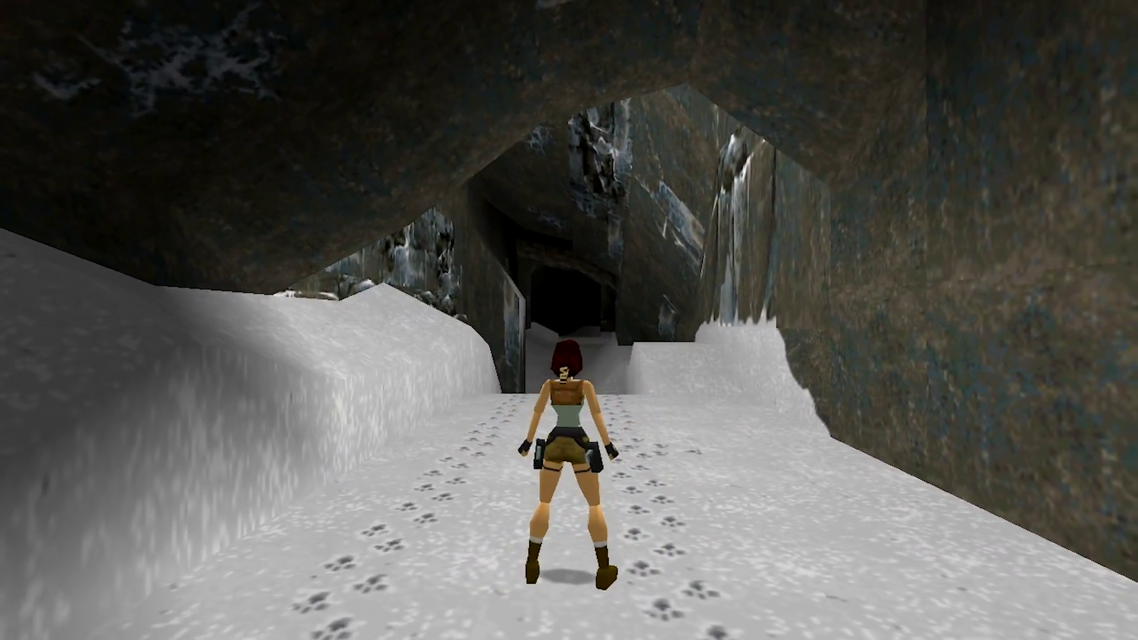
key("Left")
key("Right")
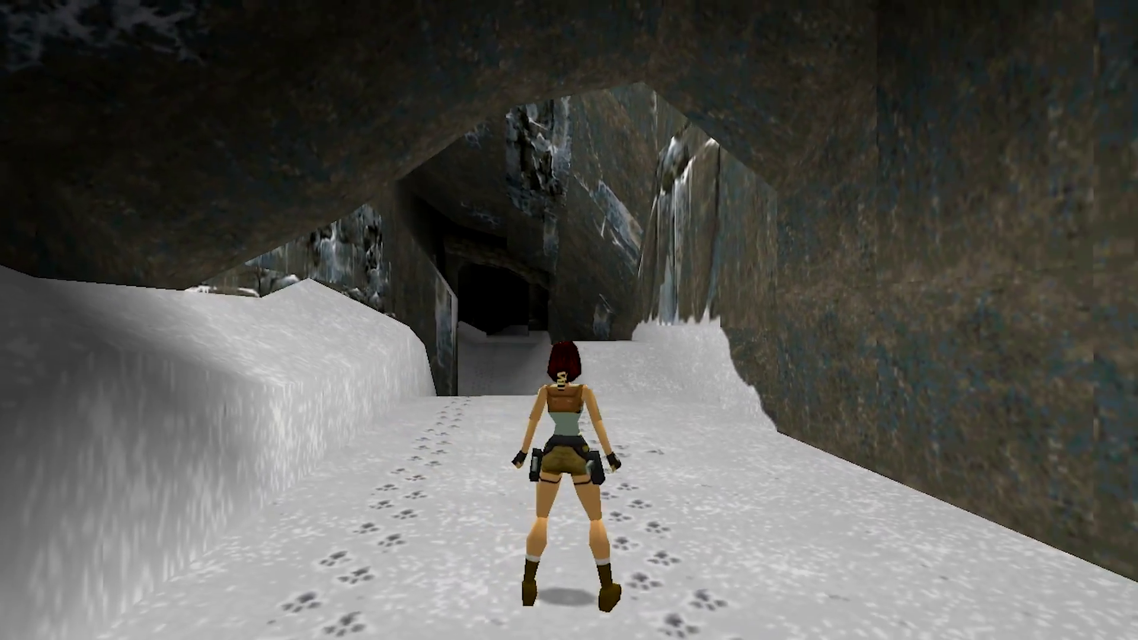
key("Left")
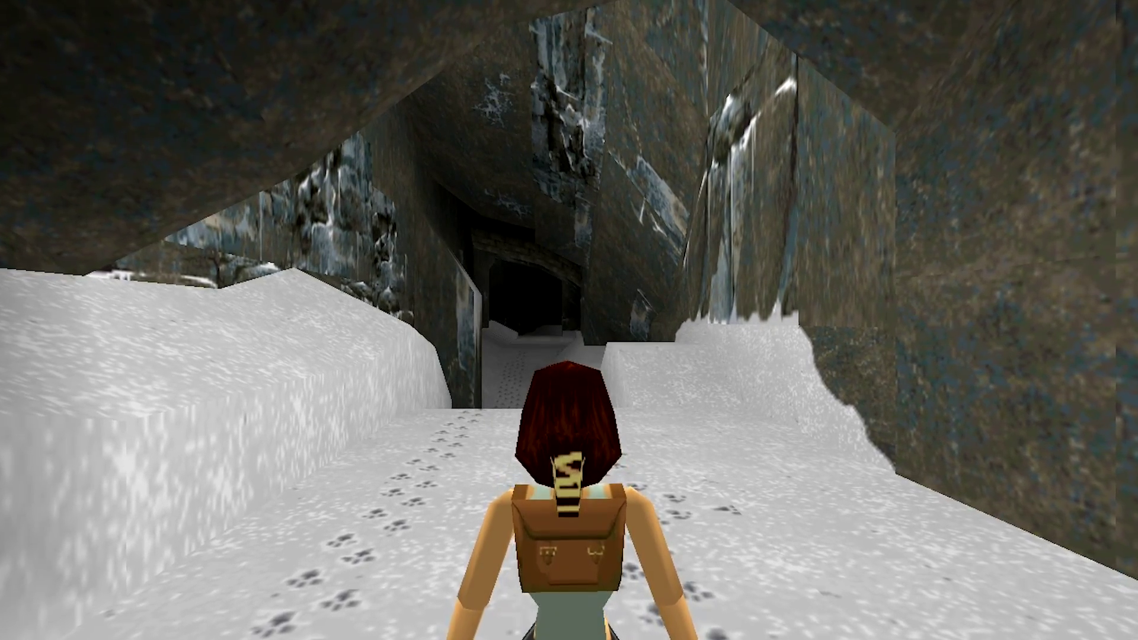
Step: Switch to first-person view, draw Lara's pistols and head toward the brick tunnel opening
key("Down")
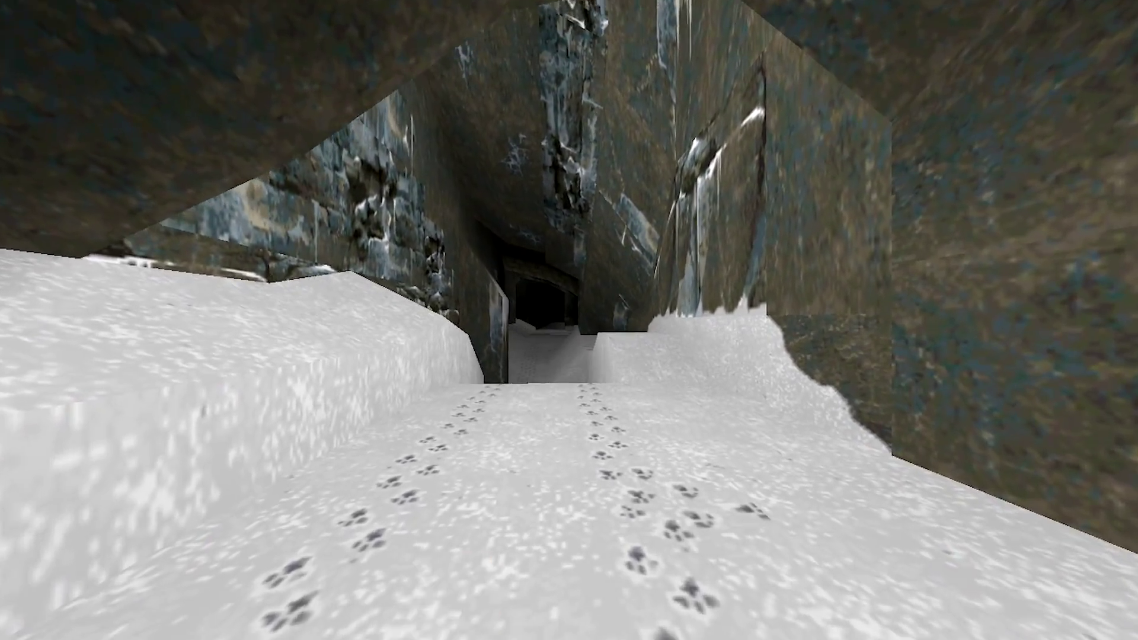
key("Down")
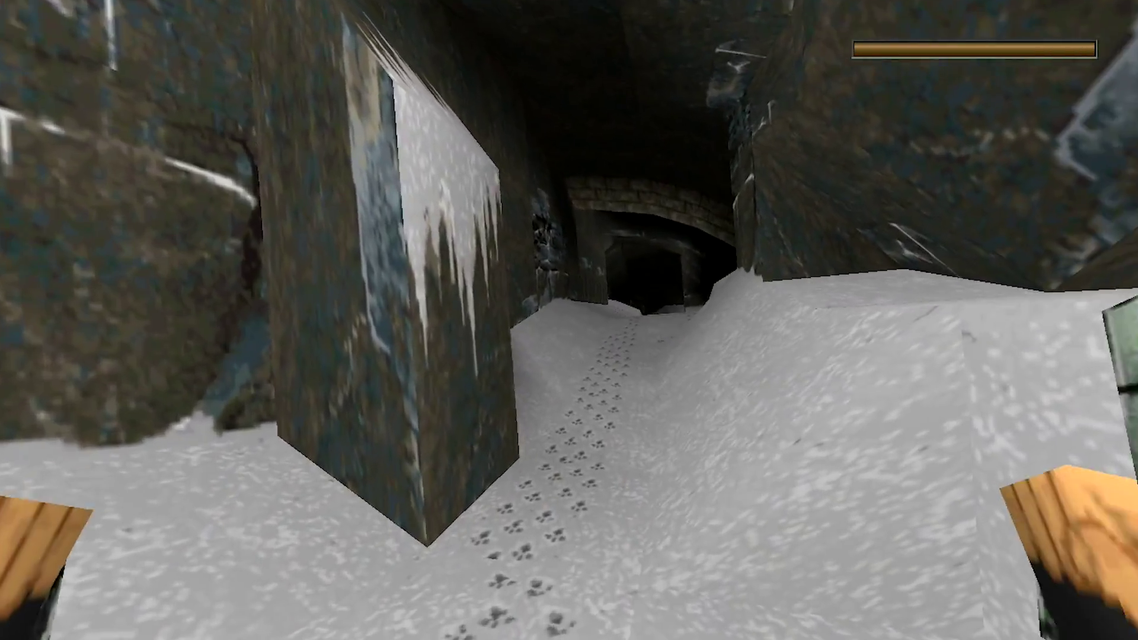
key("Up")
key("Right")
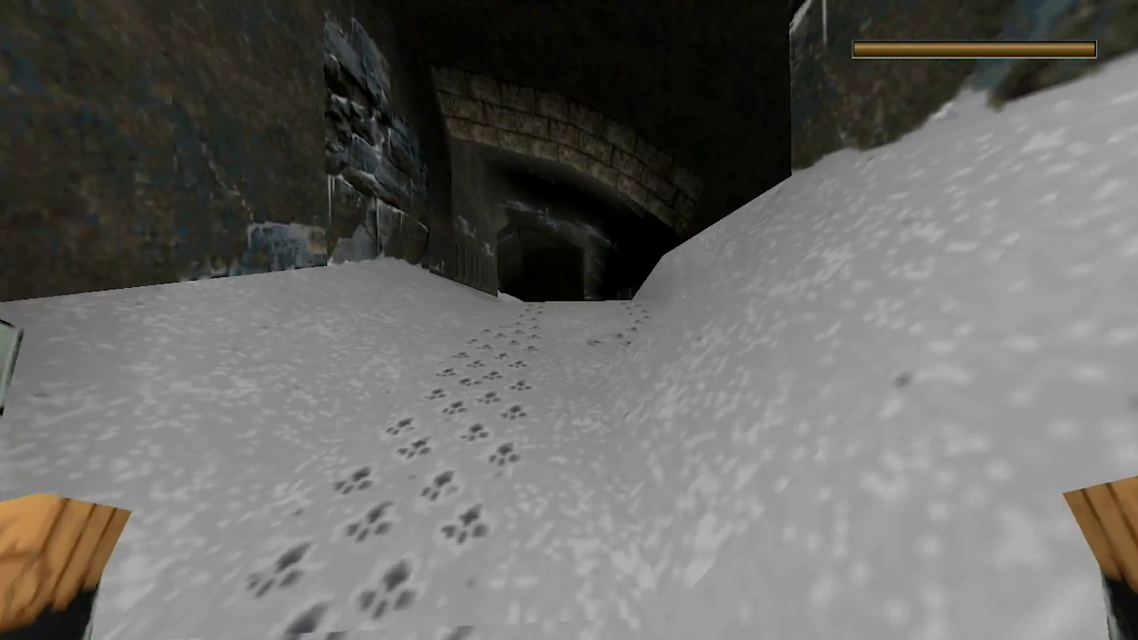
key("Up")
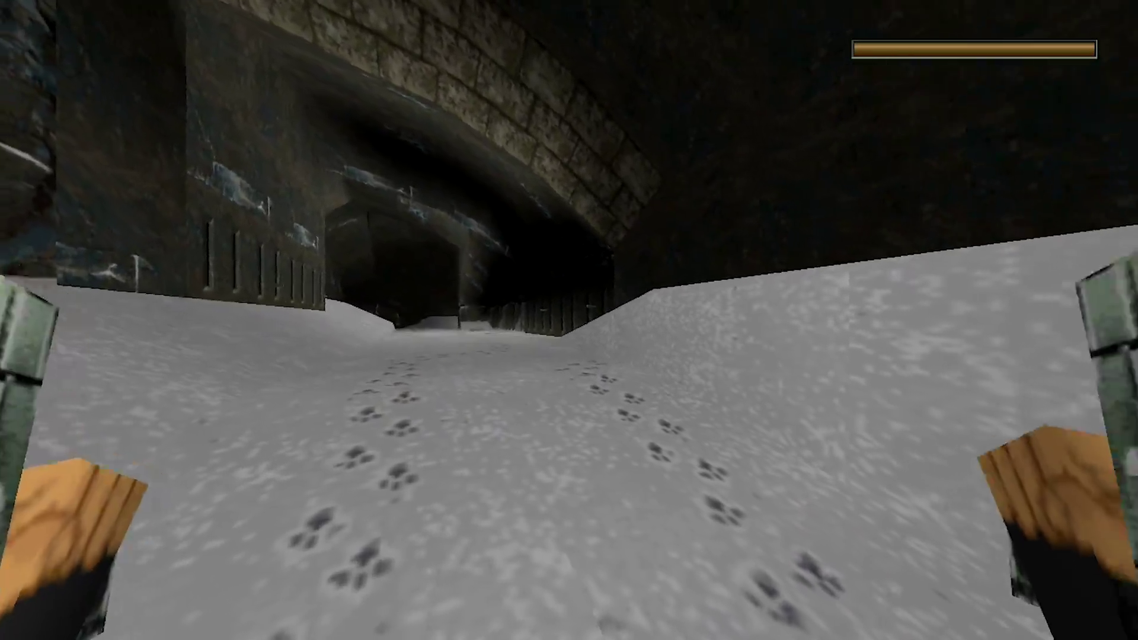
key("Left")
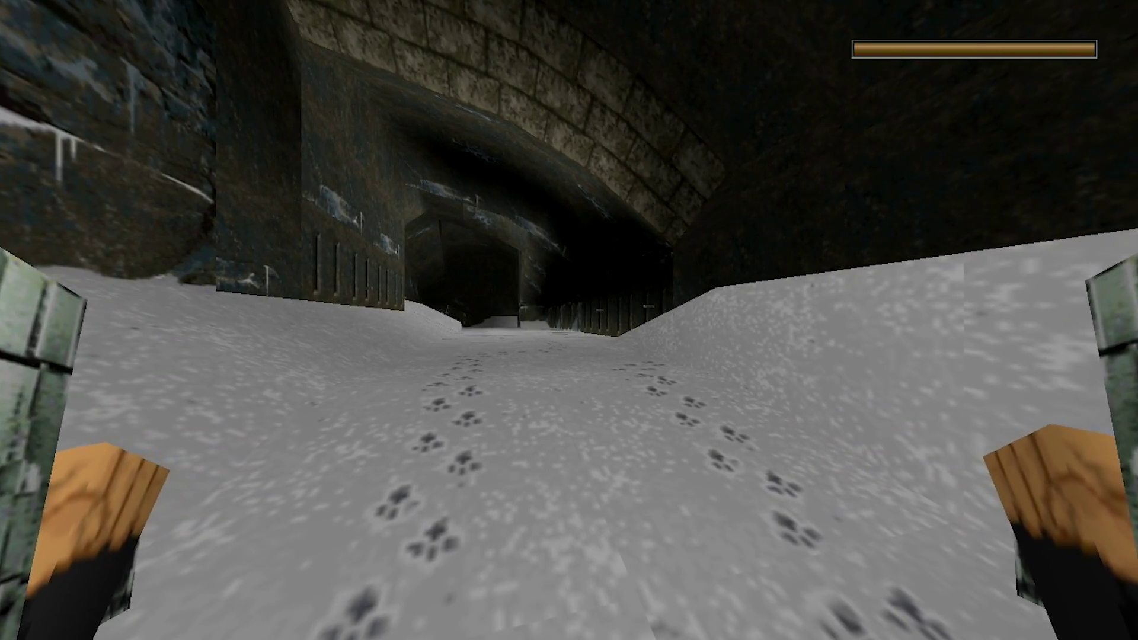
Step: Return the camera behind Lara and run her to face the arched brick tunnel
key("Up")
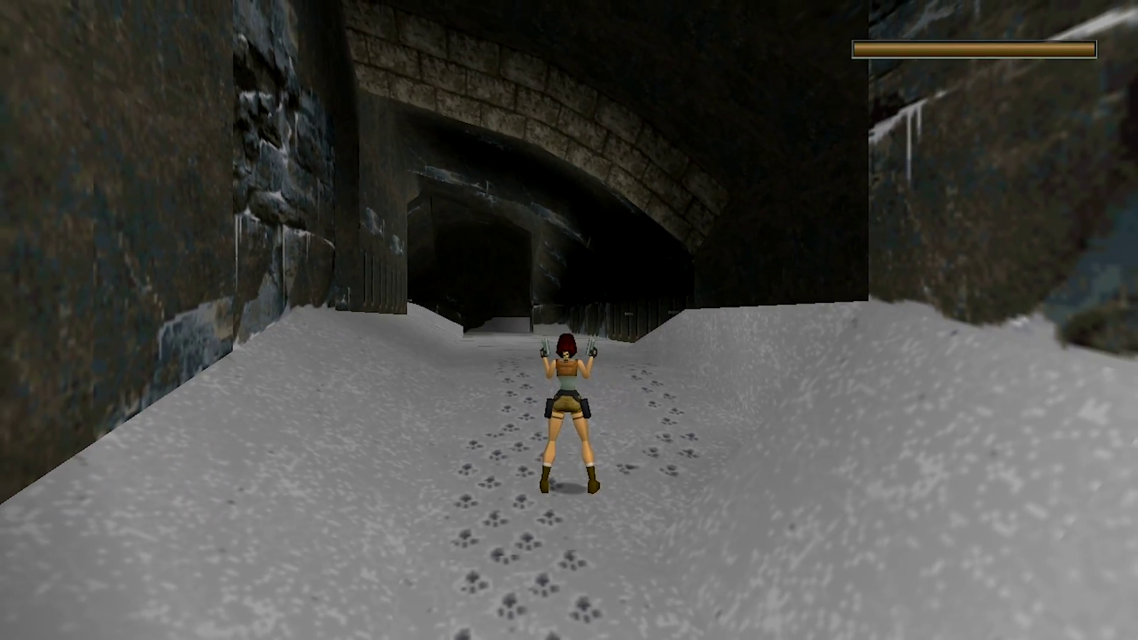
key("Left")
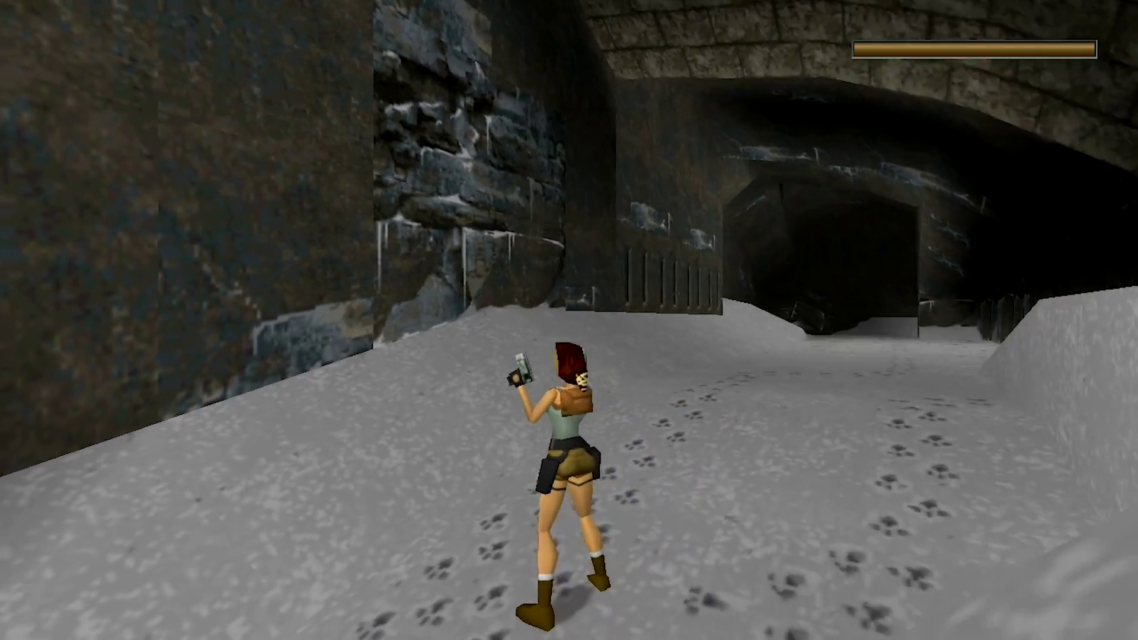
key("Up")
key("Right")
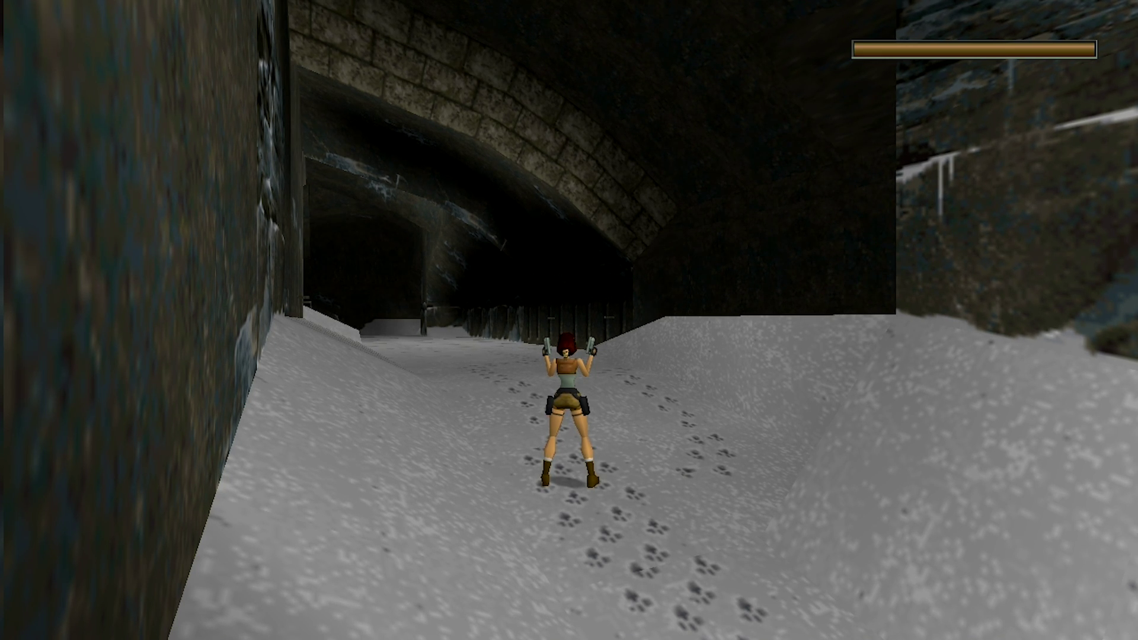
key("Left")
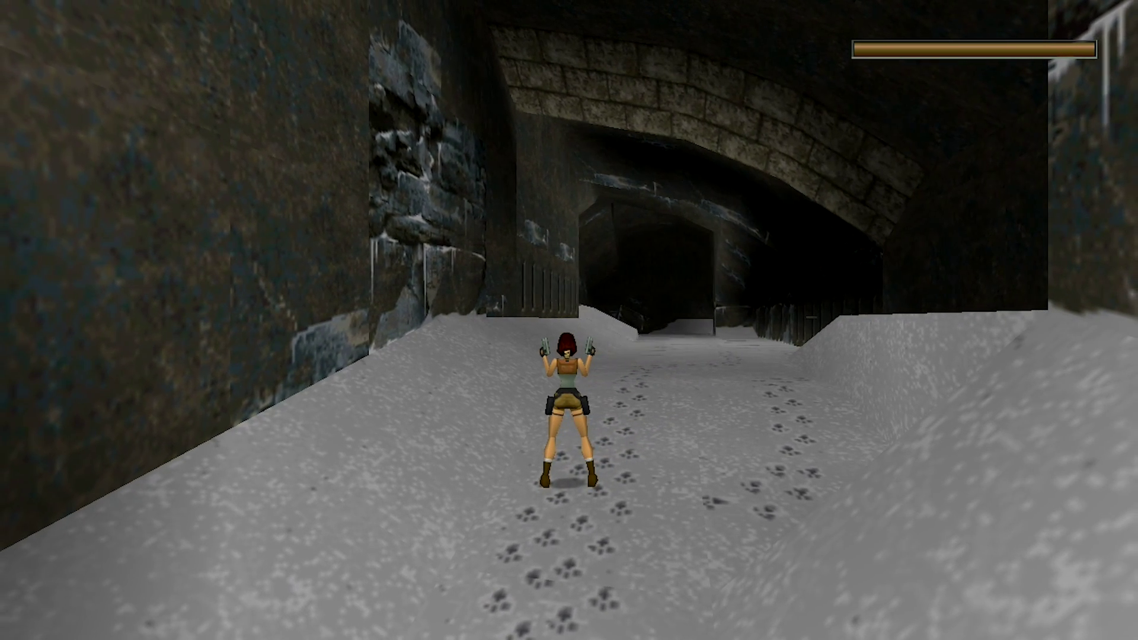